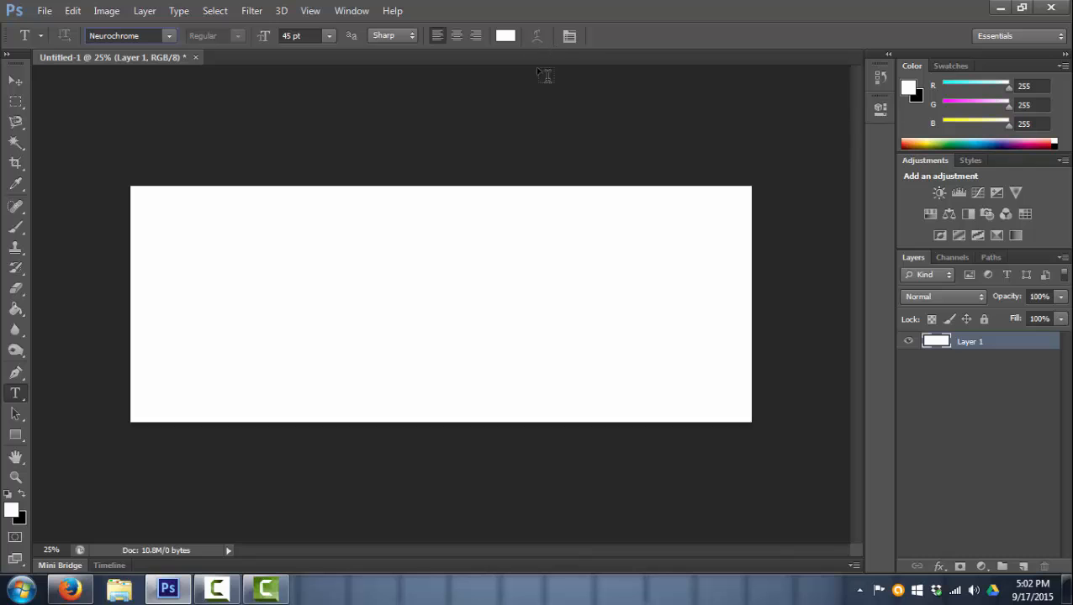
# - Set the type font to Outright Televism and the text color to dark green #1d4c26
pyautogui.click(171, 37)
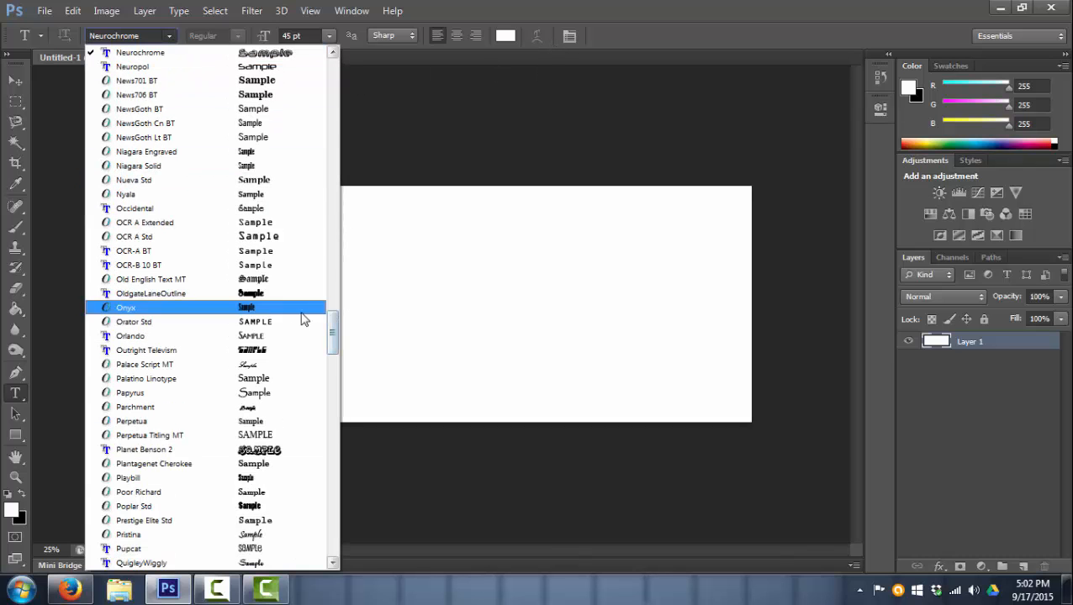
pyautogui.click(271, 357)
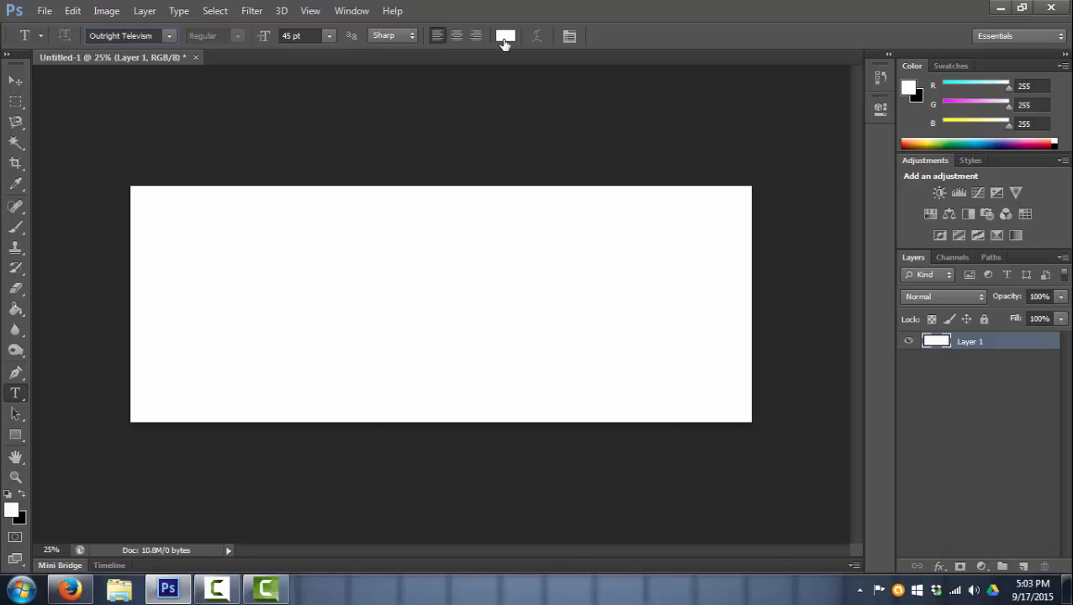
pyautogui.click(395, 35)
pyautogui.click(398, 37)
pyautogui.click(507, 36)
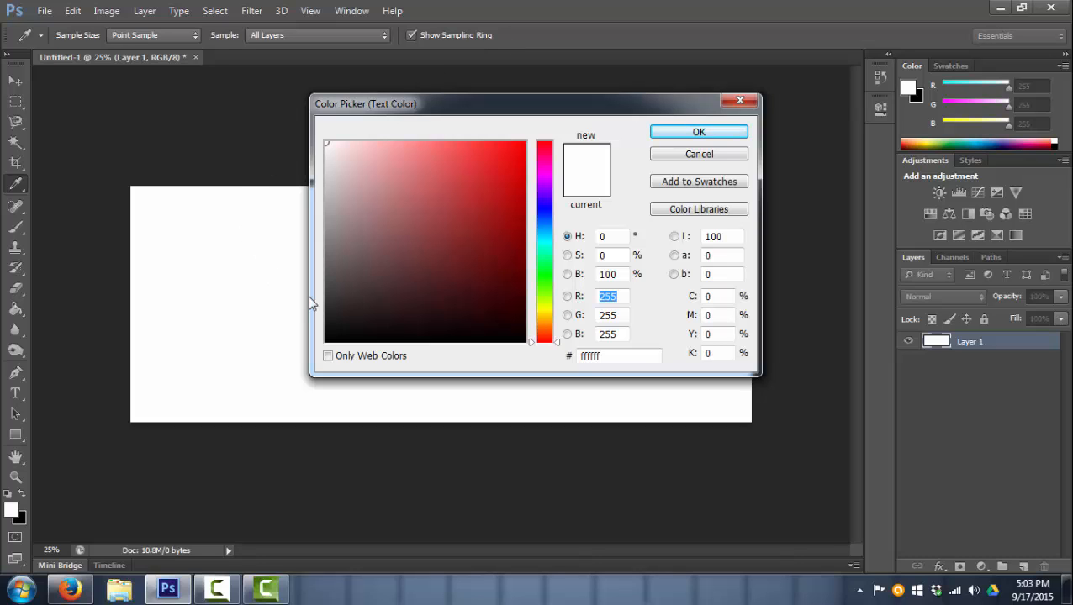
pyautogui.click(545, 270)
pyautogui.moveTo(510, 268)
pyautogui.mouseDown()
pyautogui.moveTo(497, 252)
pyautogui.moveTo(448, 282)
pyautogui.mouseUp()
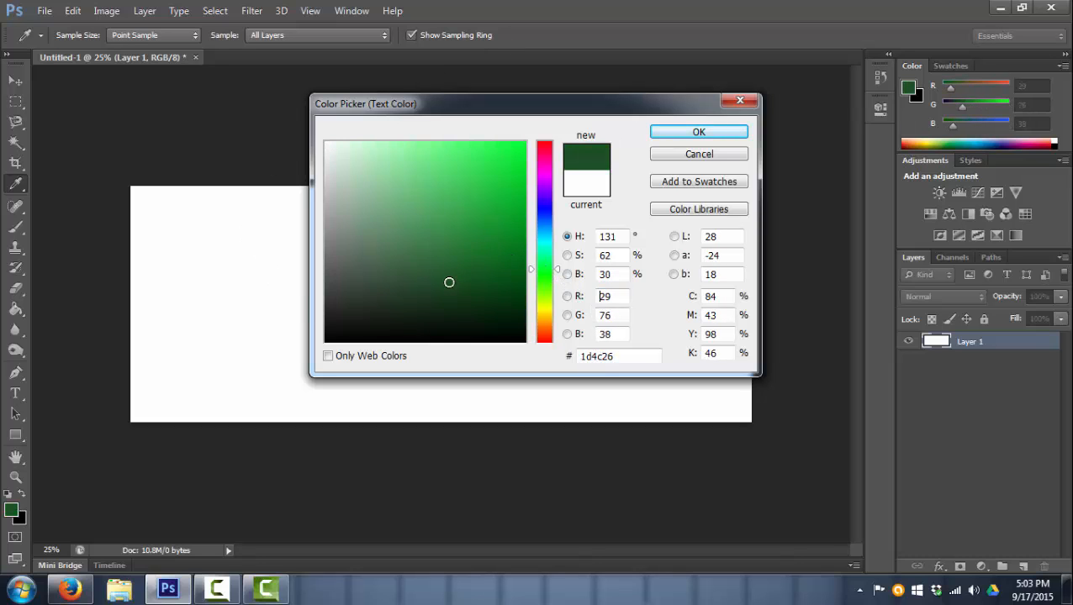
pyautogui.click(685, 133)
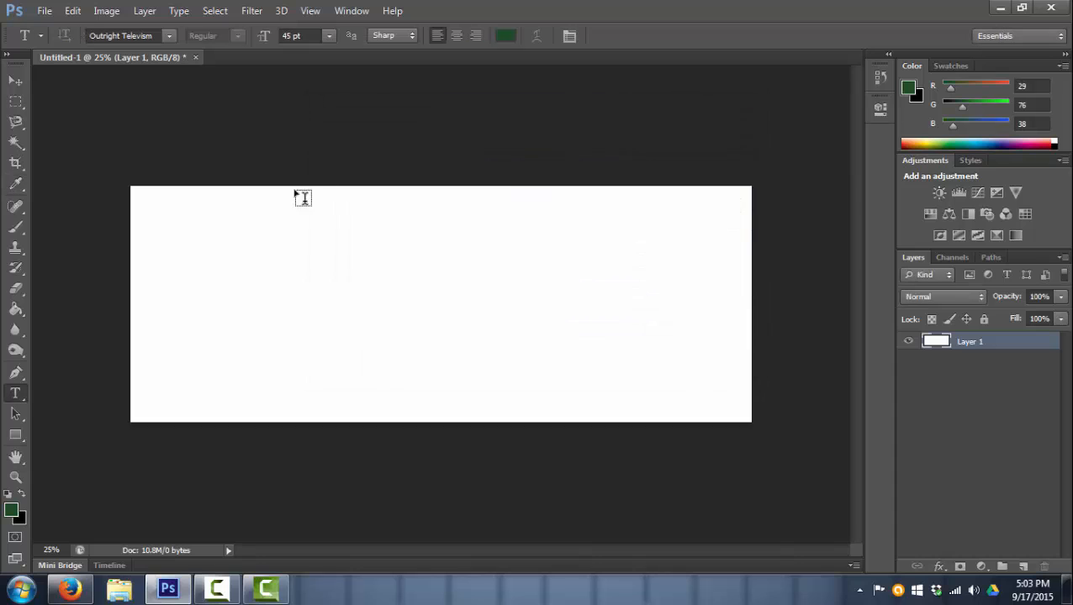
# - Add a line of text with the person's title and surname in the left-middle part of the white canvas
pyautogui.click(263, 308)
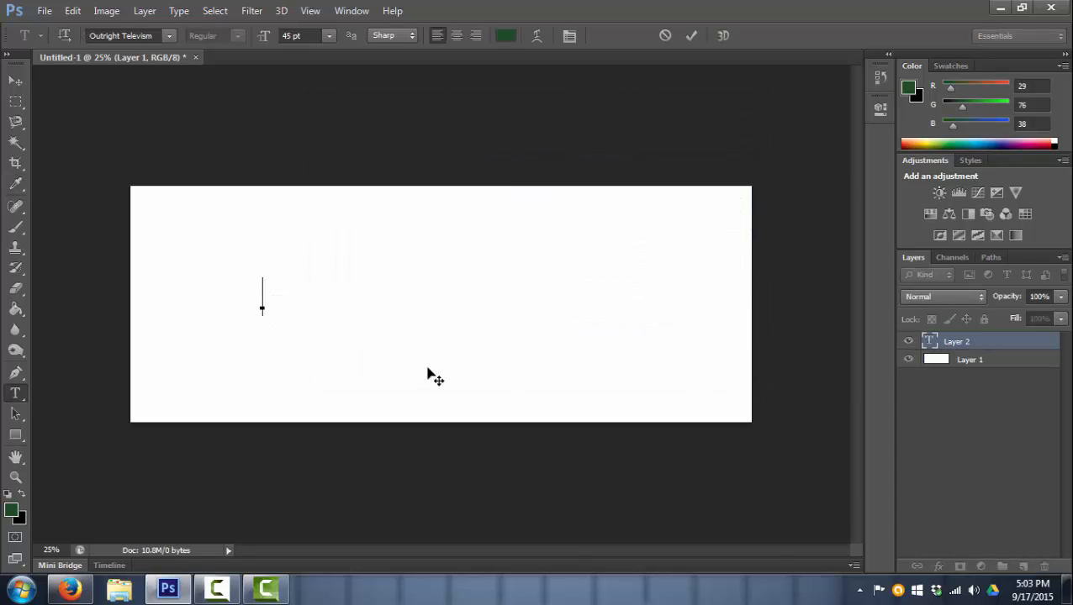
pyautogui.write('MG ')
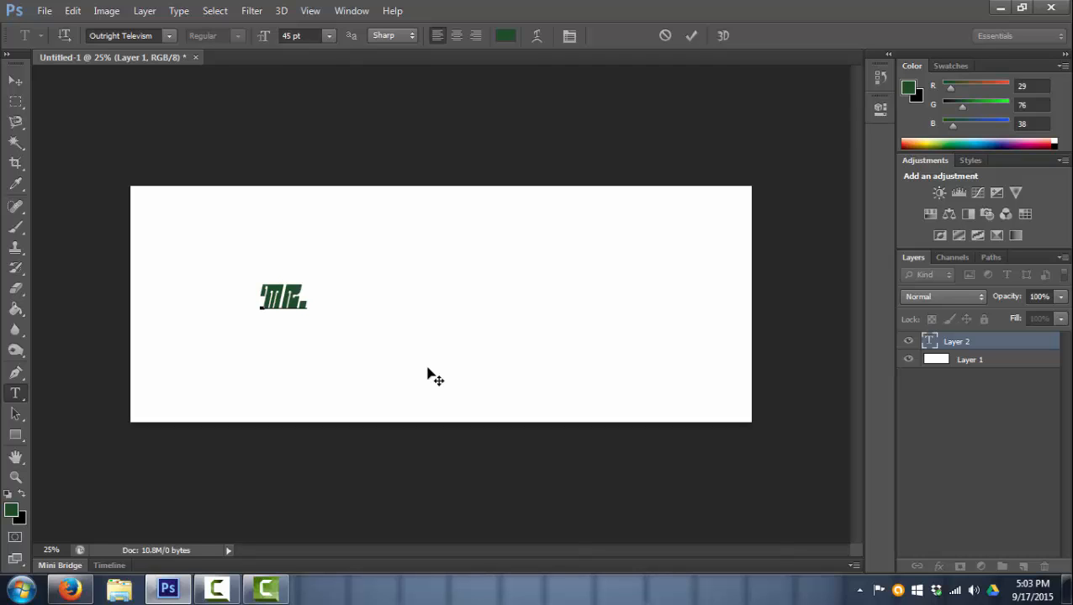
pyautogui.write('TUCSKO')
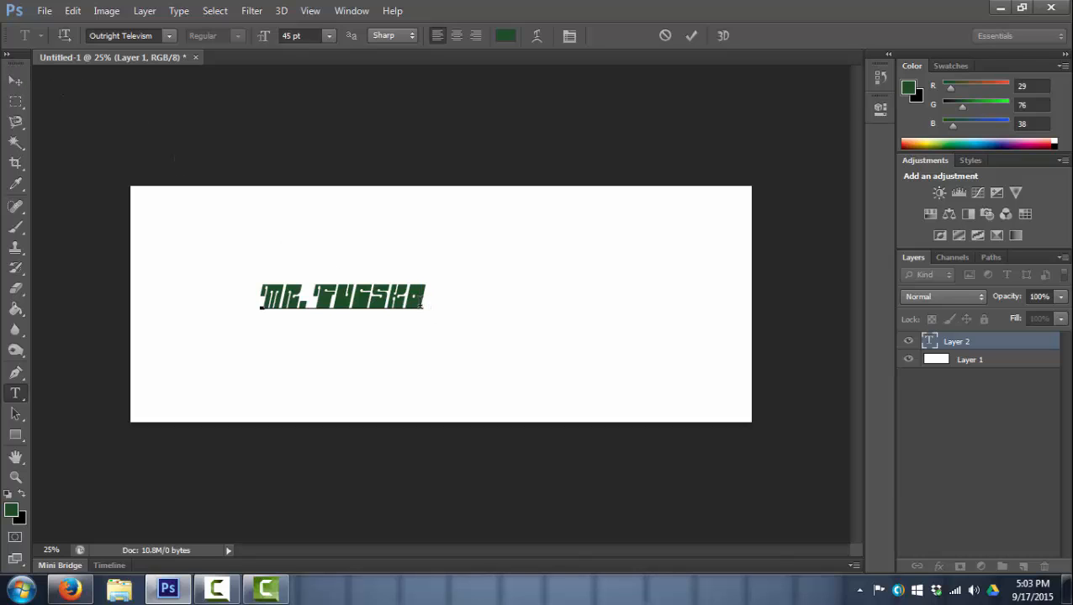
# - Change the font of the whole name text to Planet Benson 2
pyautogui.moveTo(421, 299); pyautogui.dragTo(251, 303)
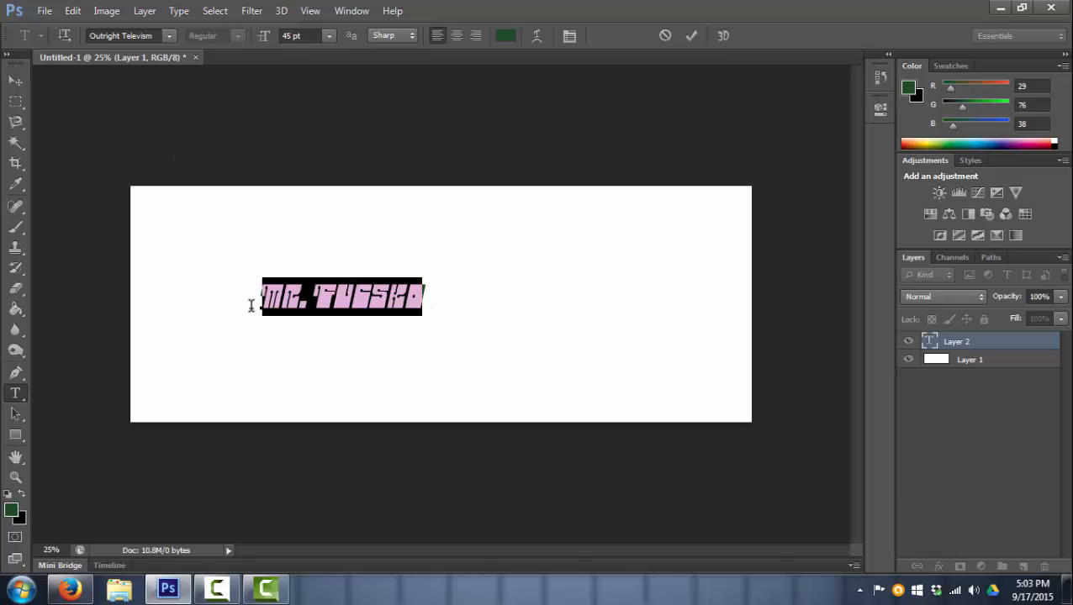
pyautogui.click(171, 37)
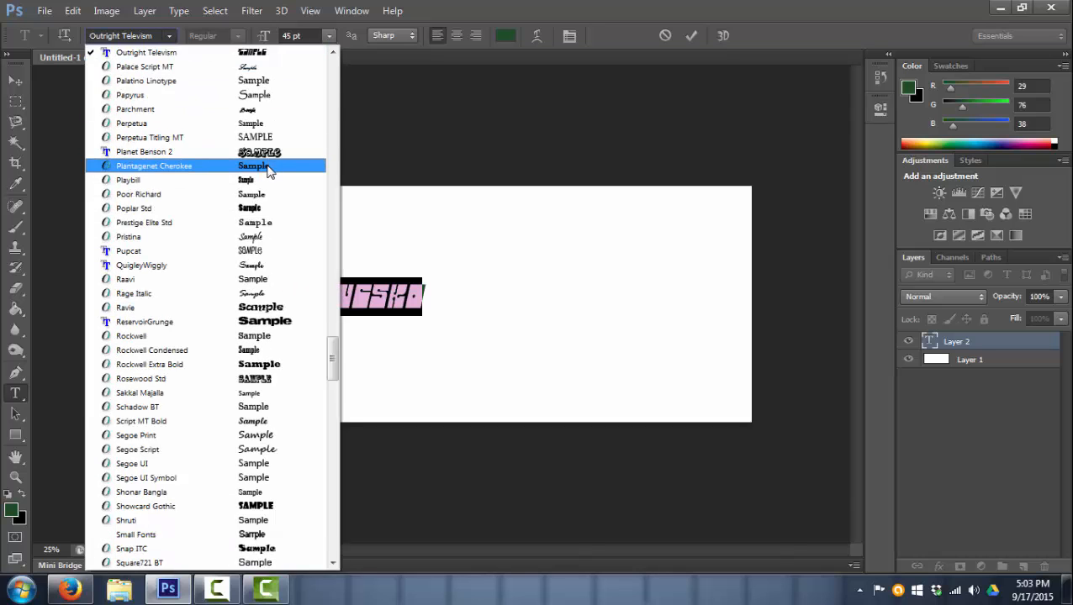
pyautogui.click(267, 152)
pyautogui.click(15, 80)
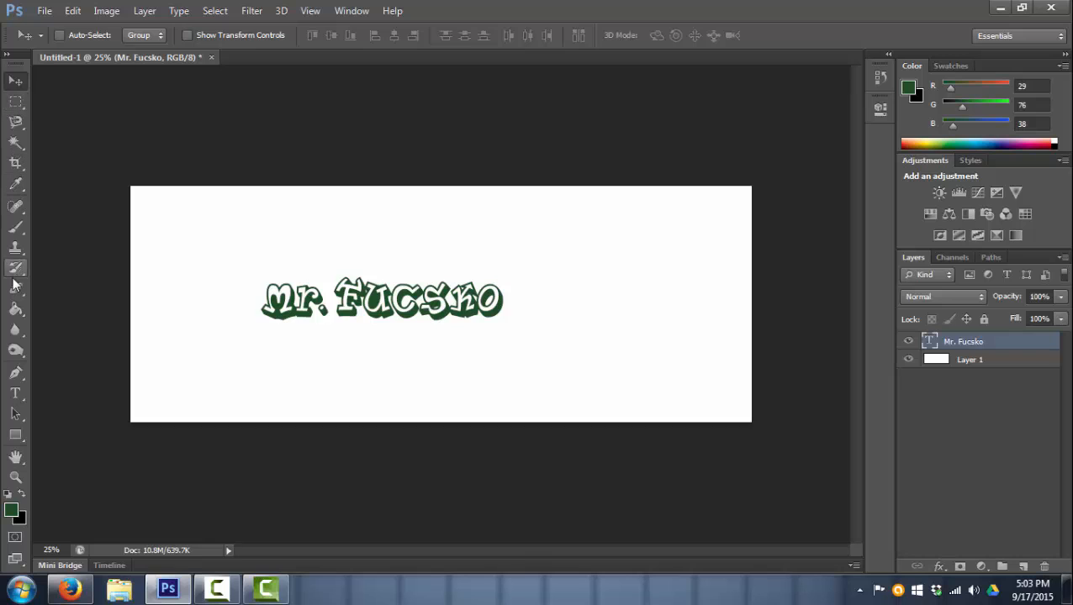
# - Set the whole name text to 72 pt and move it slightly left and down on the canvas
pyautogui.click(17, 394)
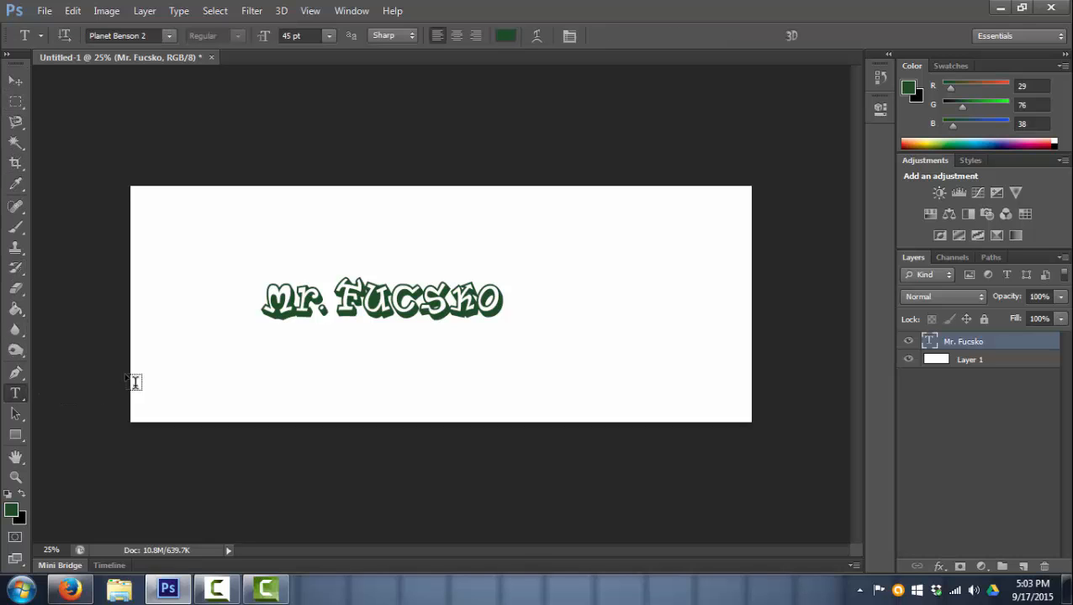
pyautogui.click(261, 308)
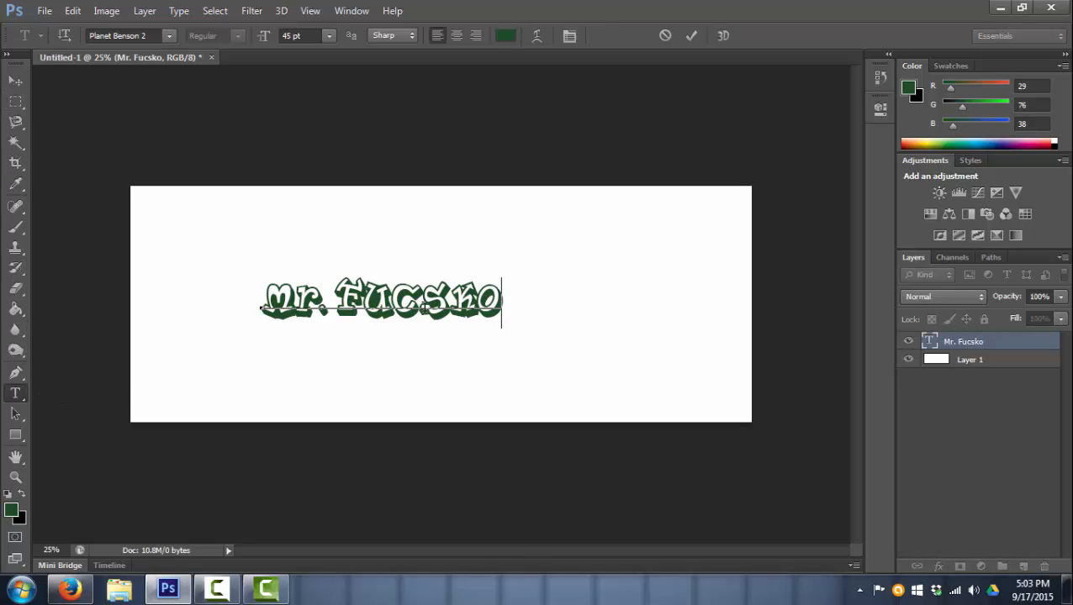
pyautogui.hotkey('ctrl', 'a')
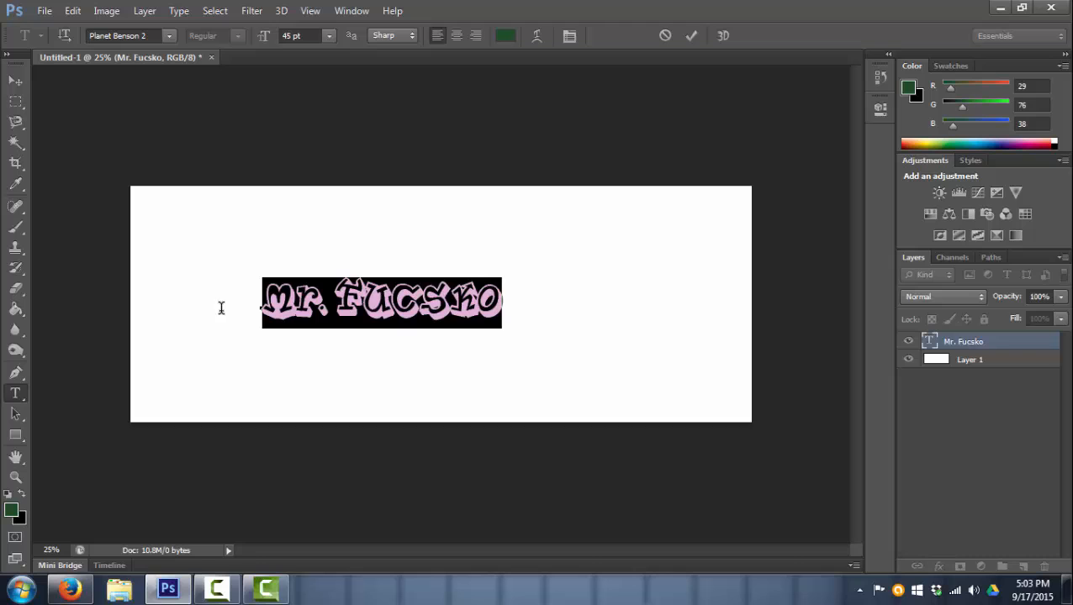
pyautogui.click(327, 36)
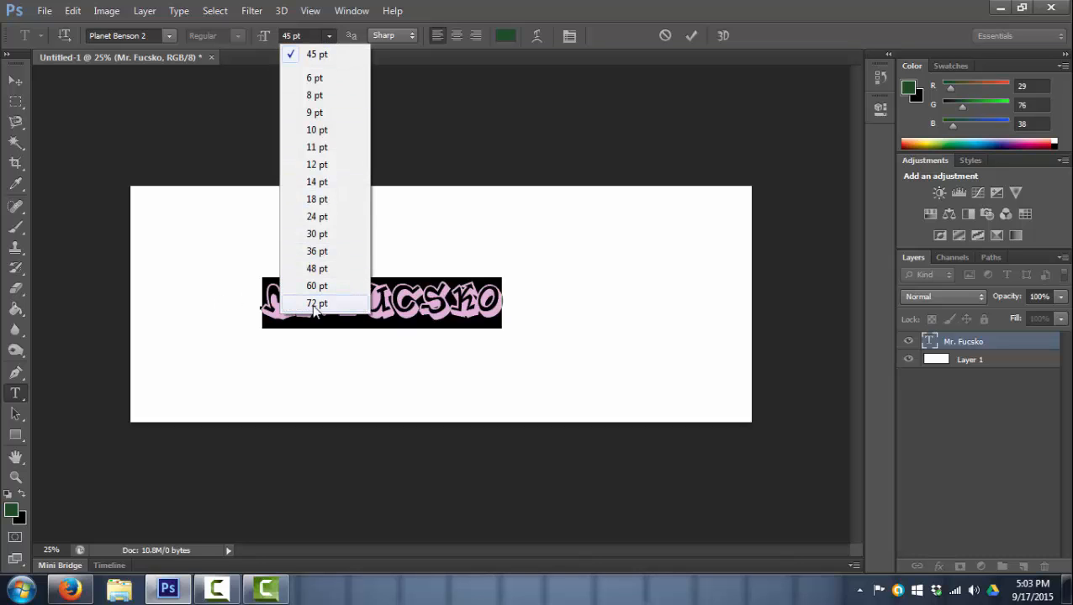
pyautogui.click(316, 304)
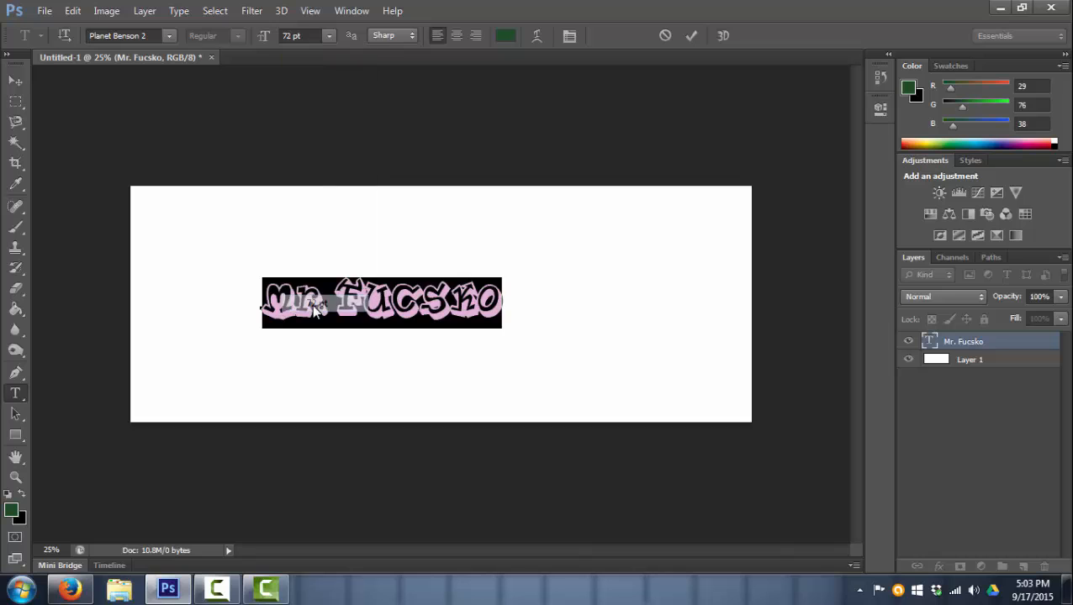
pyautogui.click(16, 81)
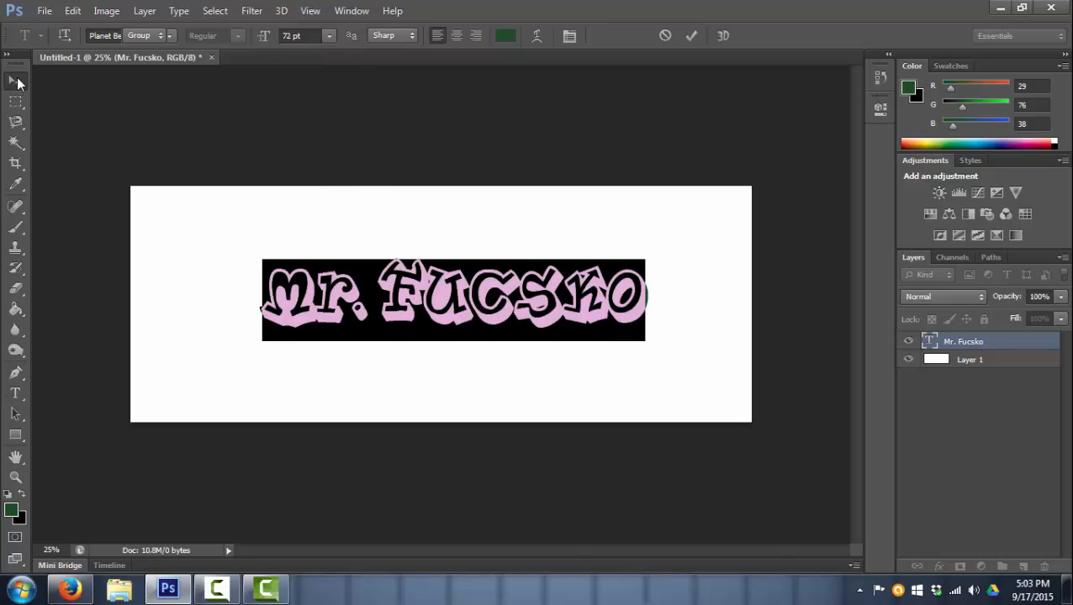
pyautogui.moveTo(400, 299); pyautogui.dragTo(373, 304)
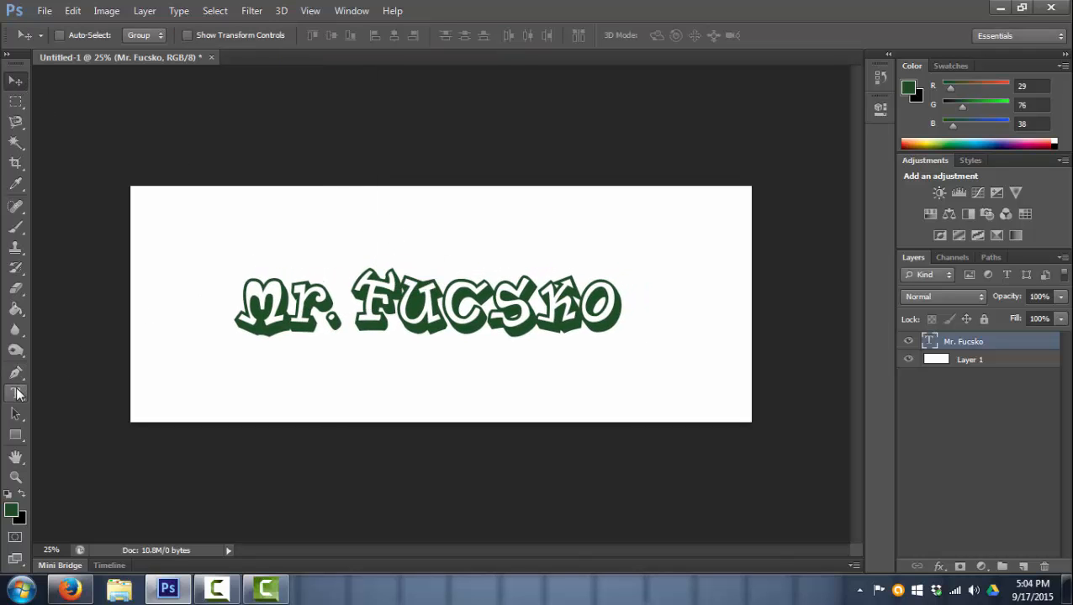
# - Try the name text at 125 pt, settle on 110 pt, and center it on the canvas
pyautogui.click(15, 392)
pyautogui.click(247, 304)
pyautogui.moveTo(247, 304); pyautogui.dragTo(683, 302)
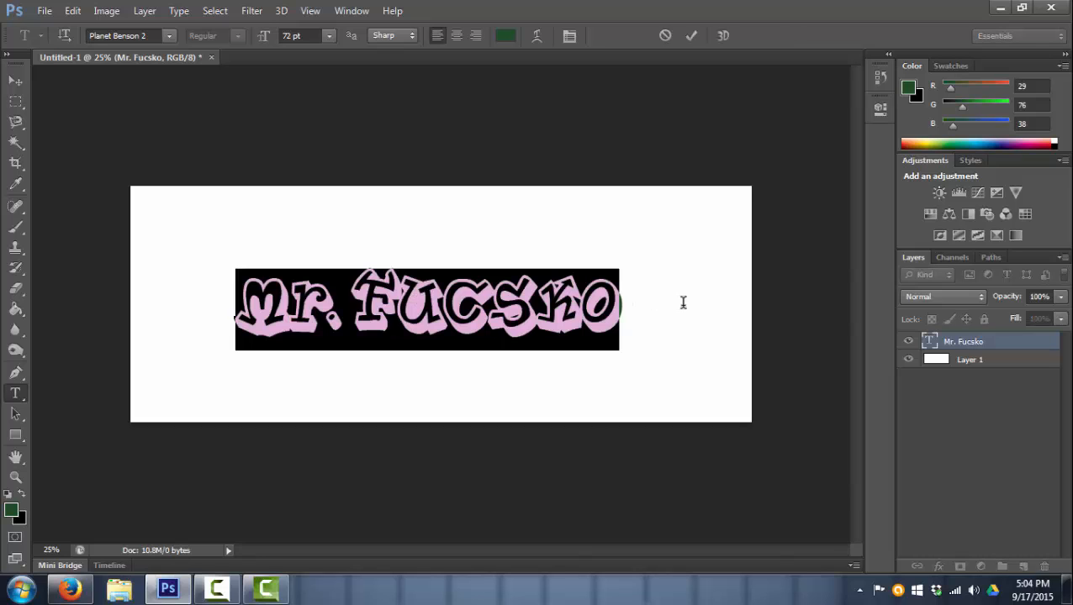
pyautogui.click(289, 35)
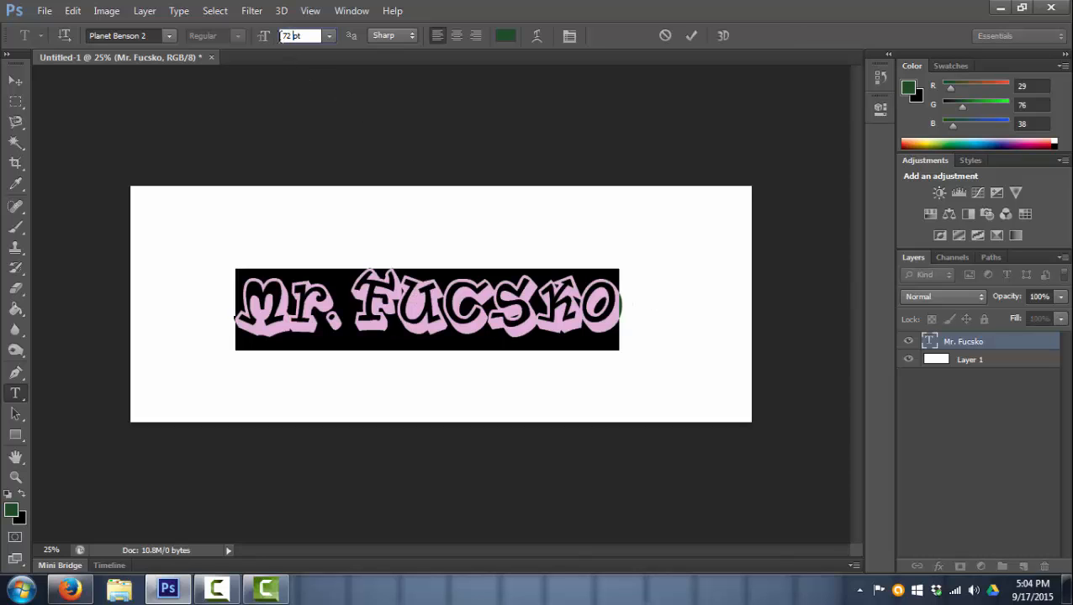
pyautogui.doubleClick(290, 35)
pyautogui.write('125')
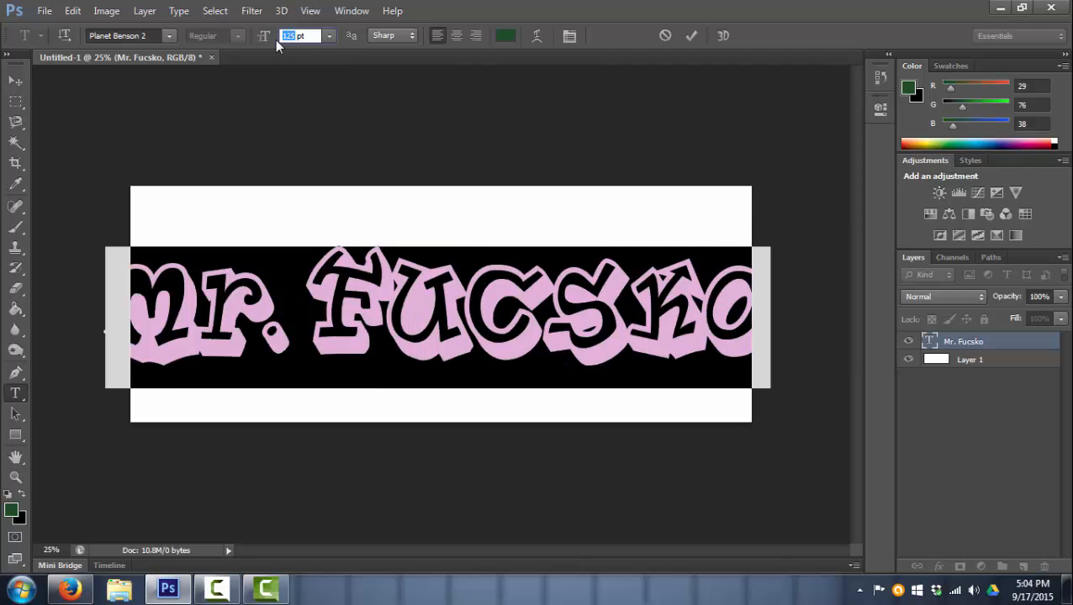
pyautogui.write('110')
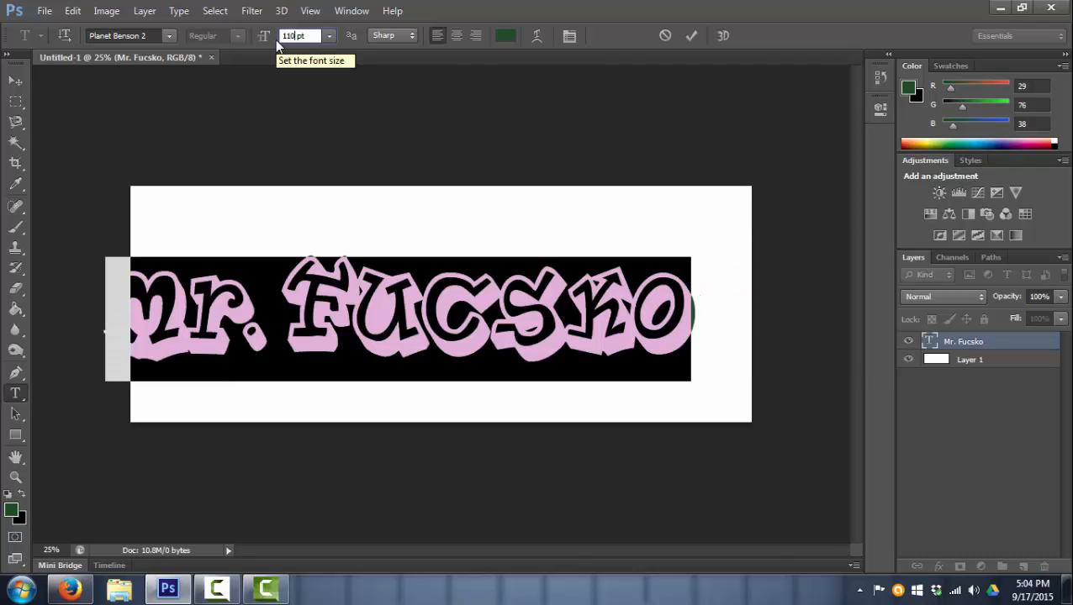
pyautogui.click(15, 81)
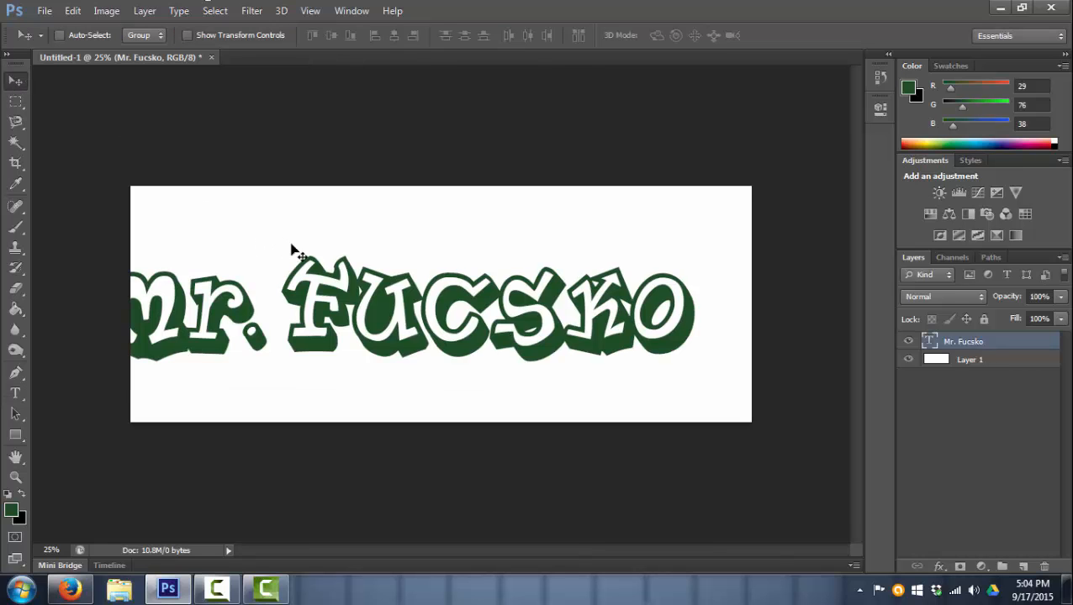
pyautogui.moveTo(405, 298); pyautogui.dragTo(377, 303)
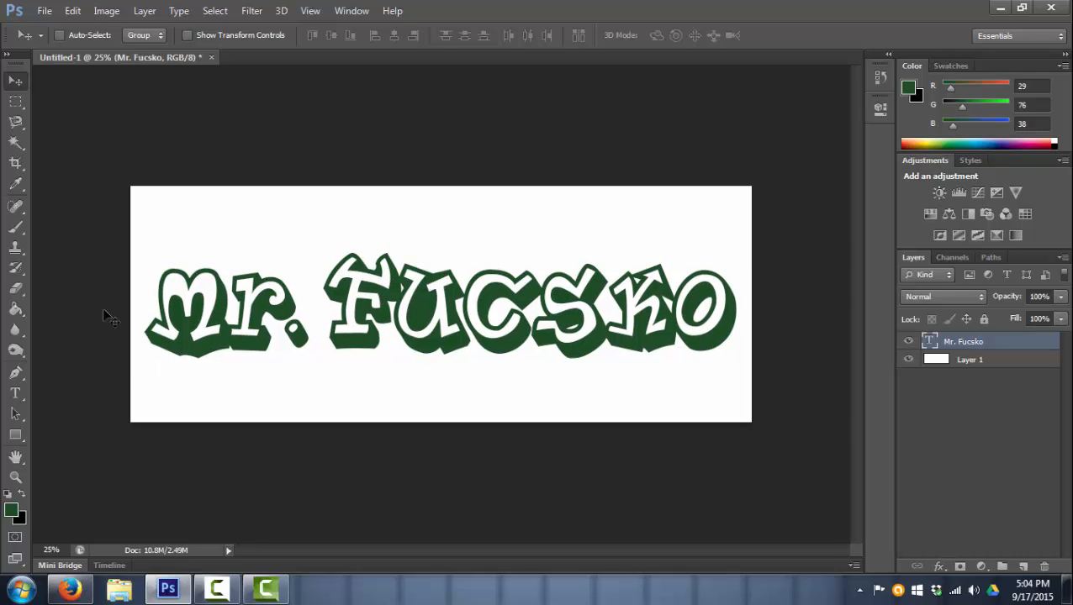
# - Scale the name text to about 104% width and 119% height so it nearly spans the canvas width
pyautogui.click(16, 394)
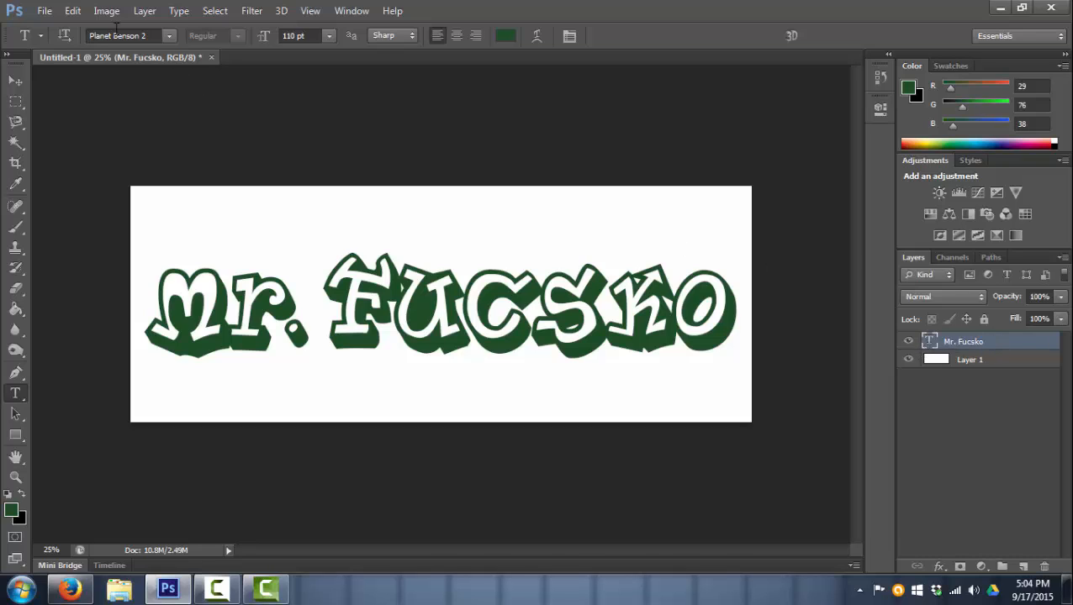
pyautogui.click(73, 12)
pyautogui.moveTo(164, 304)
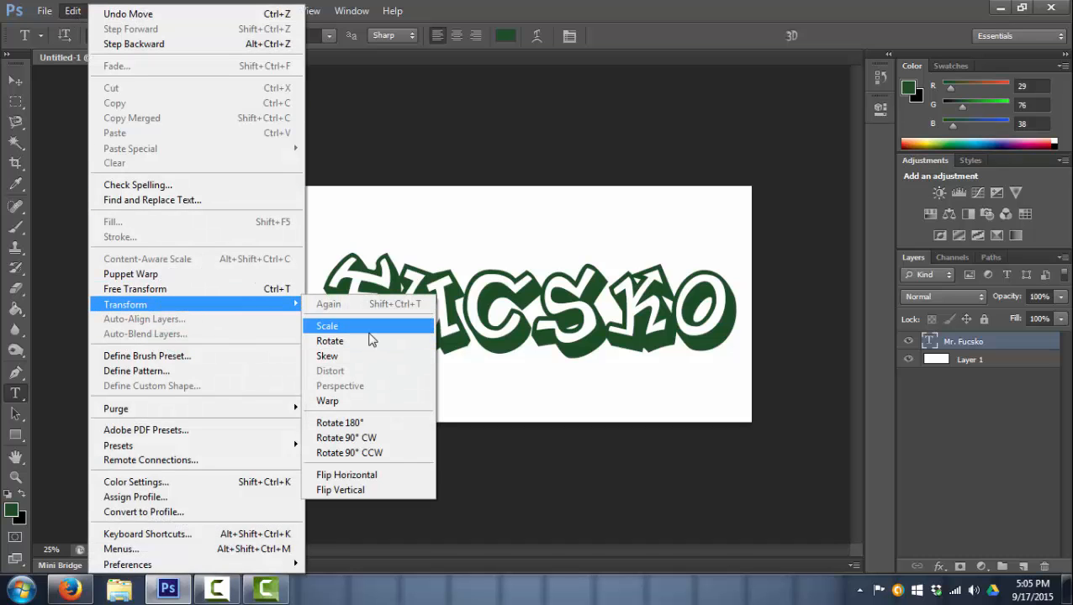
pyautogui.click(369, 333)
pyautogui.moveTo(440, 250)
pyautogui.mouseDown()
pyautogui.moveTo(442, 192)
pyautogui.moveTo(439, 230)
pyautogui.mouseUp()
pyautogui.moveTo(143, 304); pyautogui.dragTo(132, 304)
pyautogui.moveTo(736, 306); pyautogui.dragTo(749, 303)
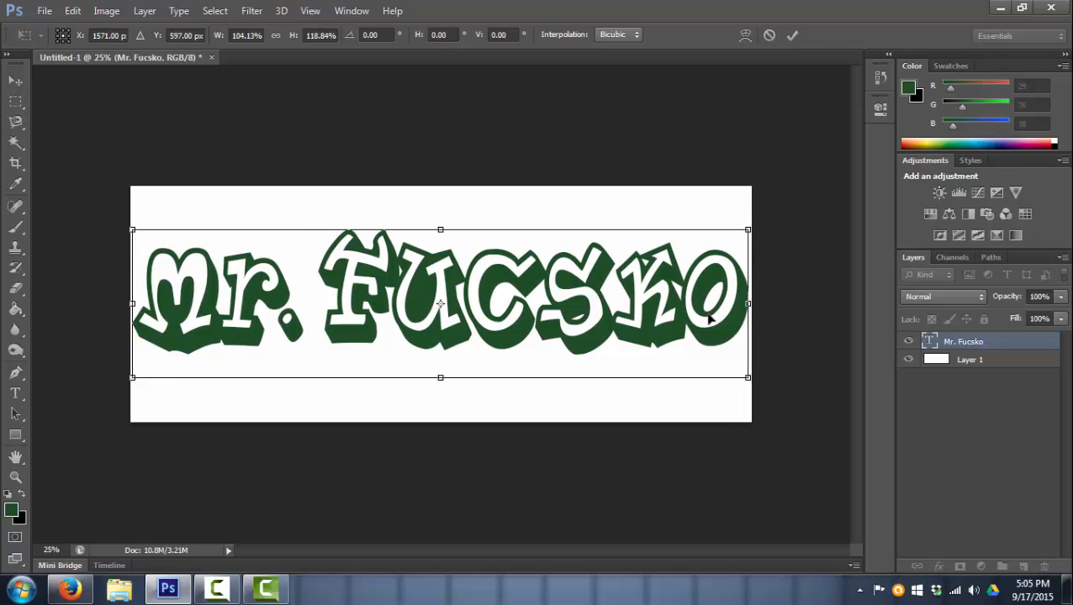
pyautogui.press('Return')
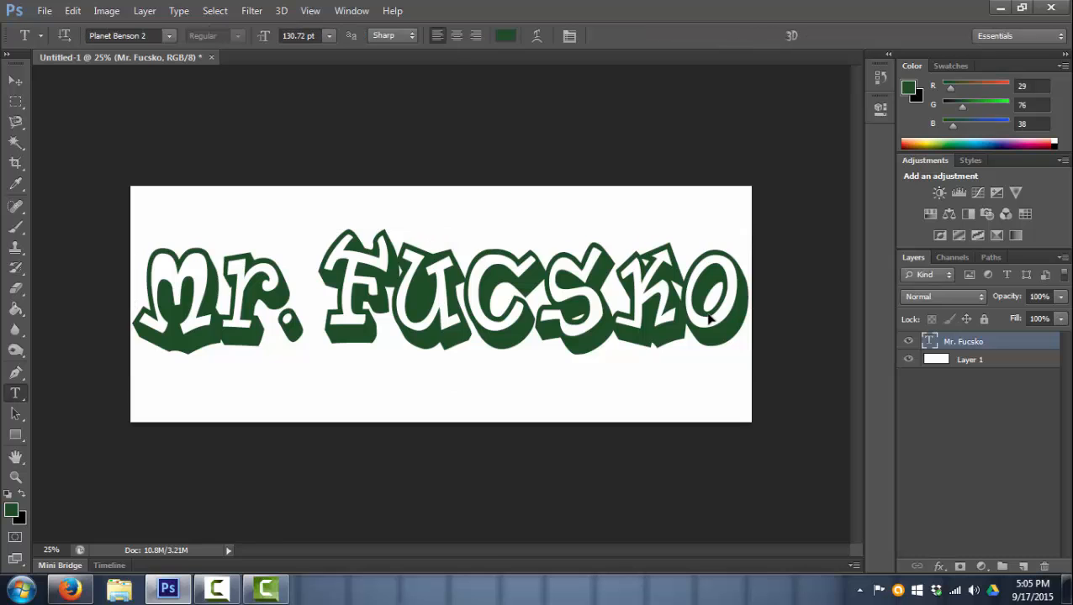
pyautogui.click(105, 11)
pyautogui.moveTo(73, 11)
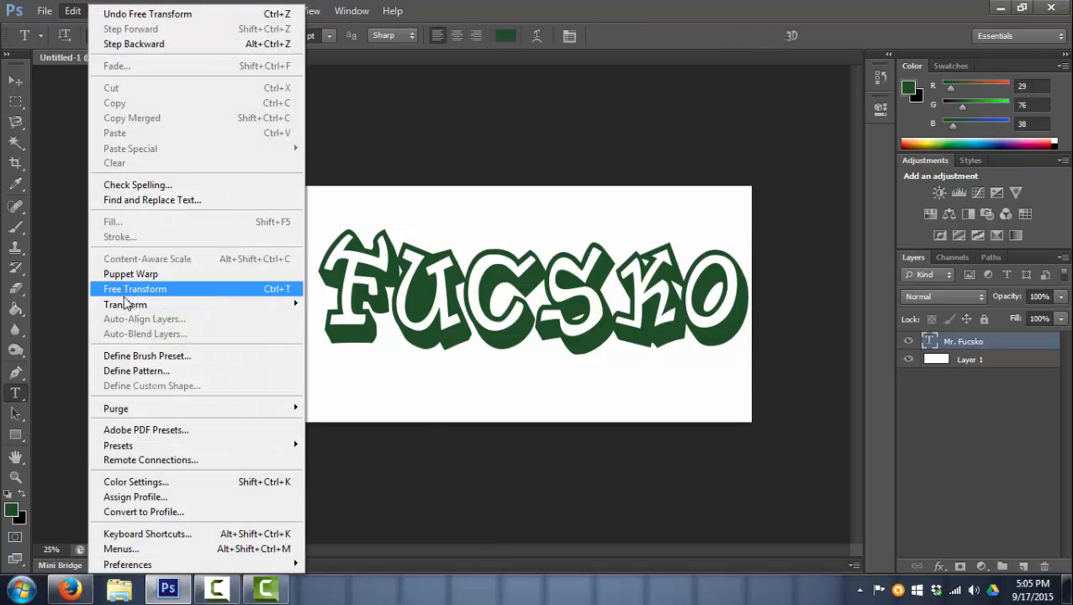
pyautogui.moveTo(134, 306)
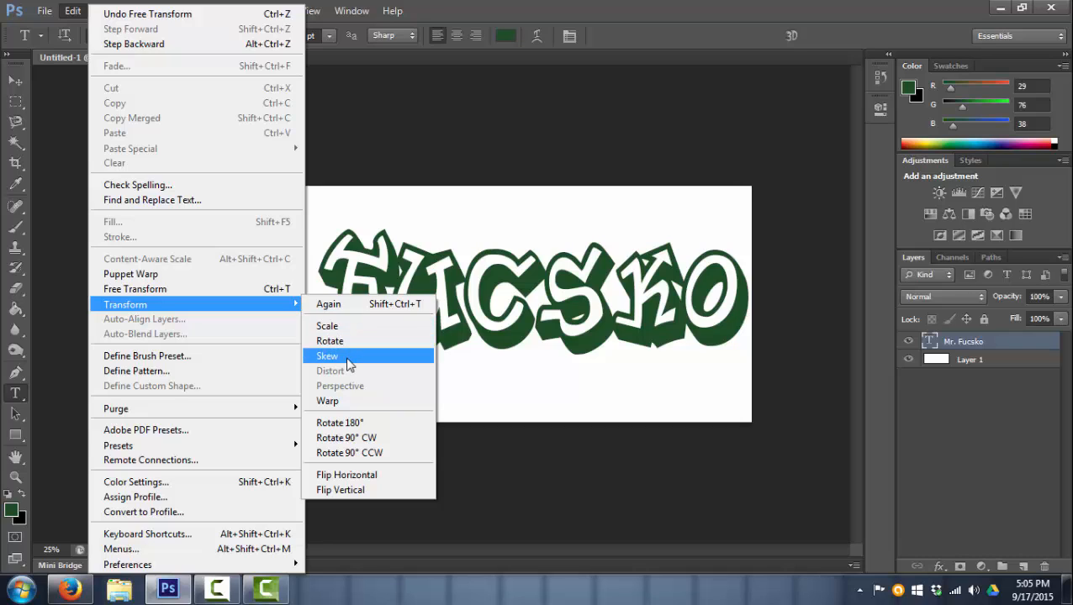
pyautogui.click(504, 7)
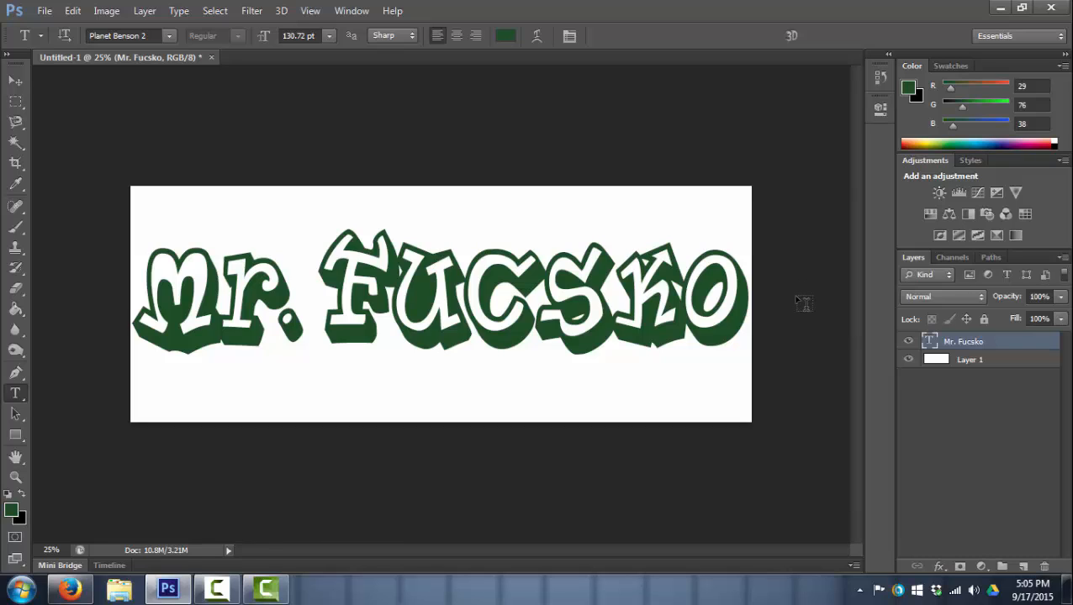
# - Try the first row of default style presets on the name text, from the blue-and-orange radial gradient to the pink overlay
pyautogui.click(969, 161)
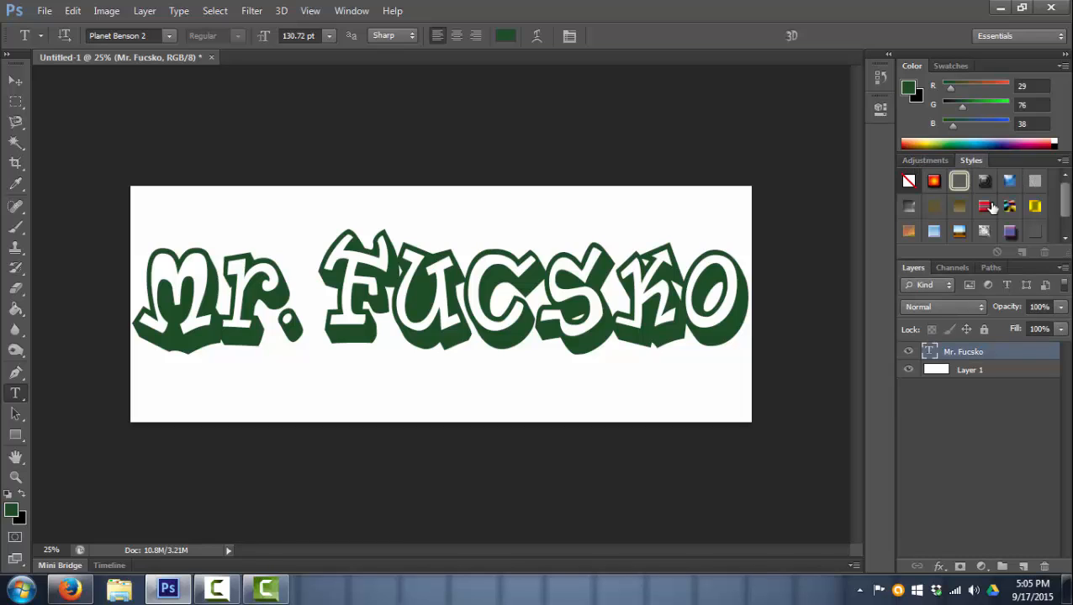
pyautogui.click(934, 181)
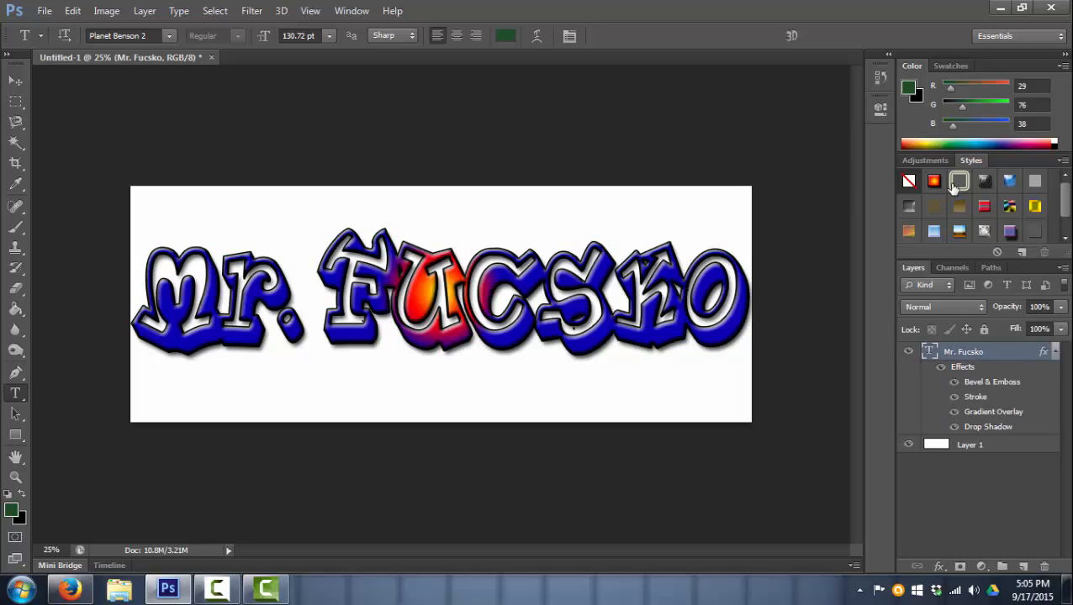
pyautogui.click(959, 182)
pyautogui.click(984, 182)
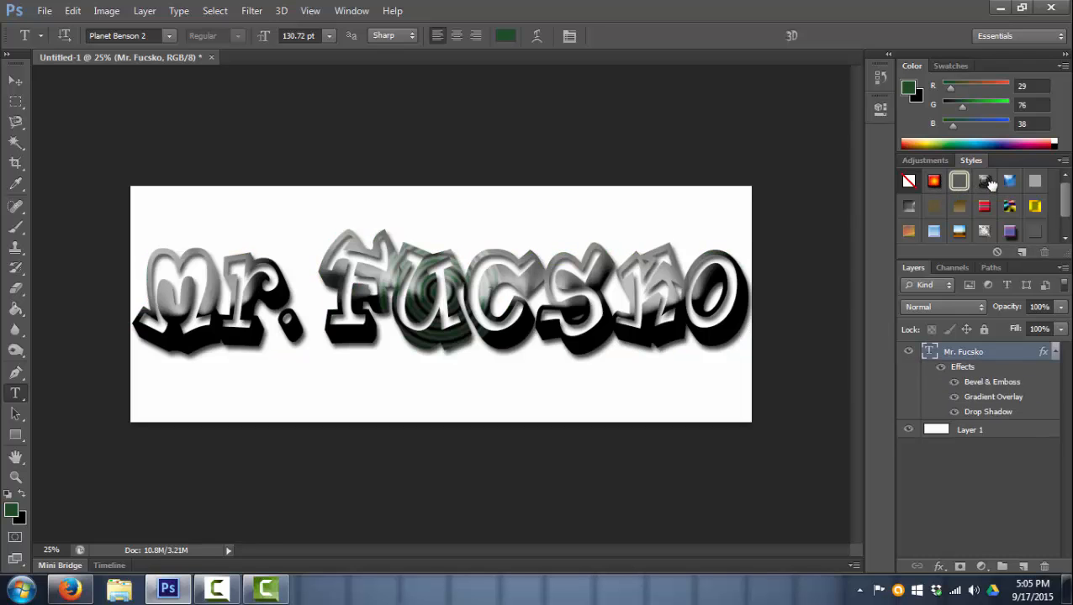
pyautogui.click(1005, 182)
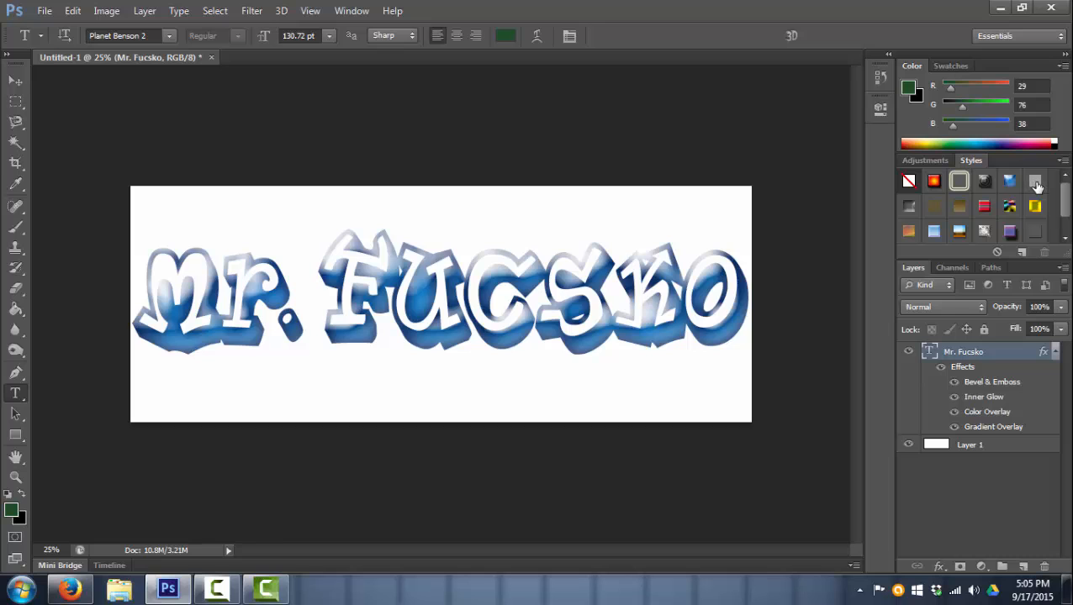
pyautogui.click(1035, 181)
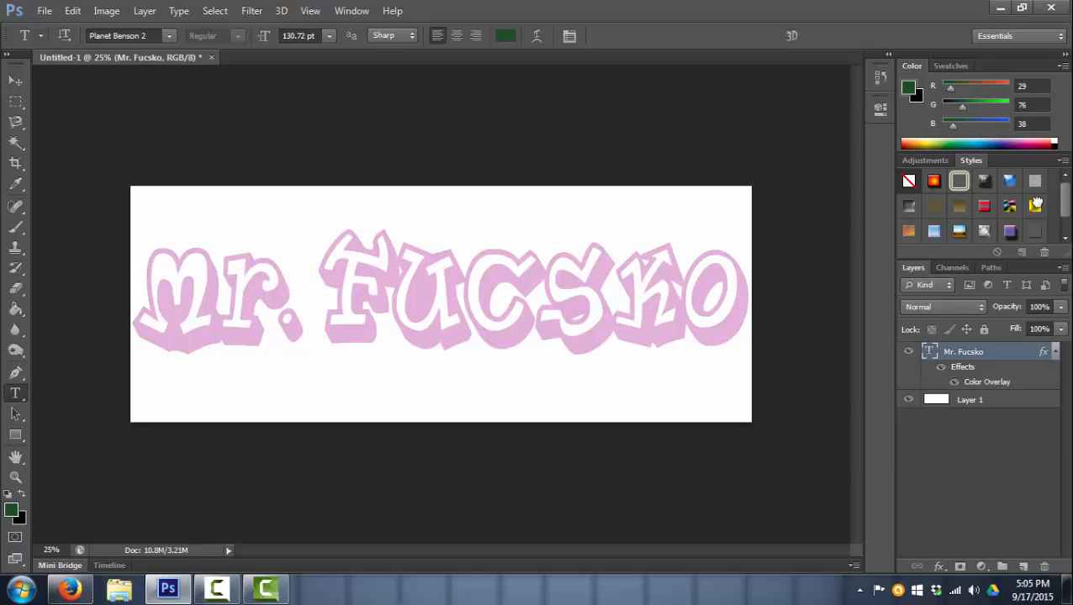
# - Try the second row of default style presets on the name text, including the multicolored pattern, olive gradient and brown overlay
pyautogui.click(1035, 206)
pyautogui.click(1008, 206)
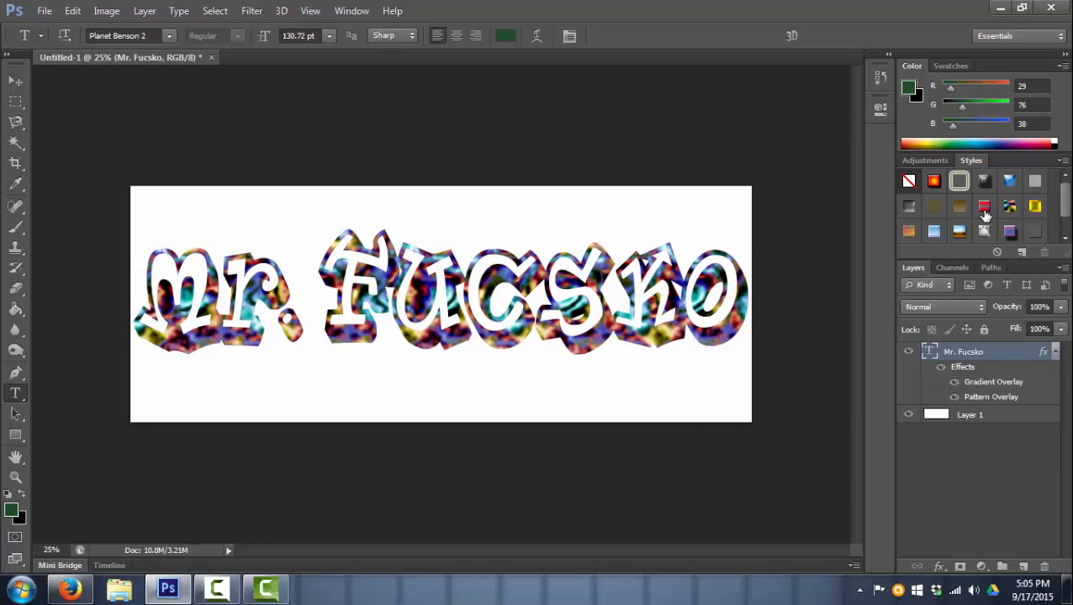
pyautogui.click(959, 207)
pyautogui.click(961, 208)
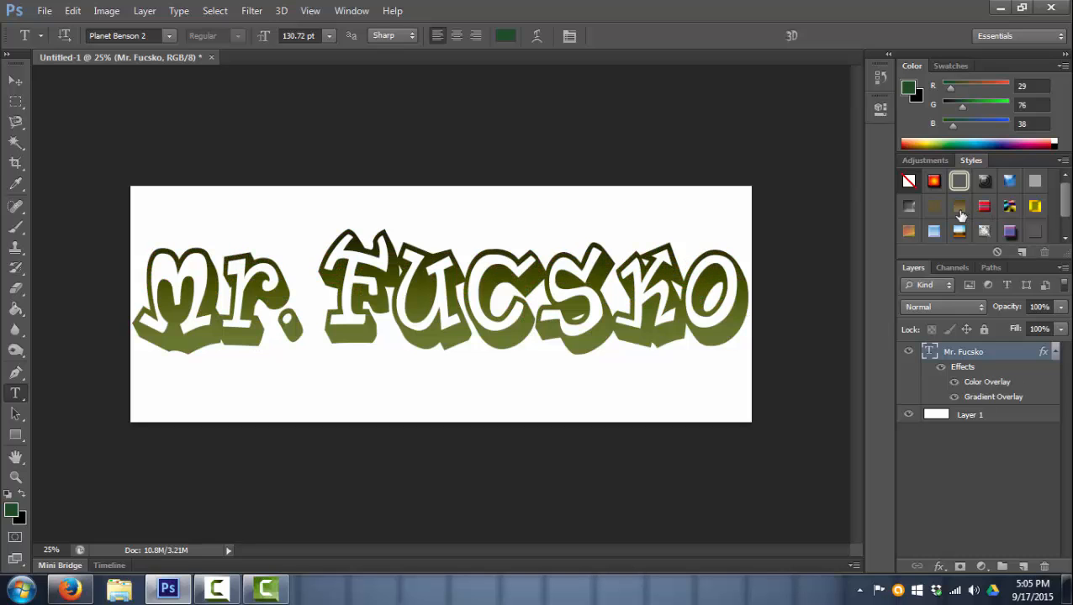
pyautogui.click(931, 210)
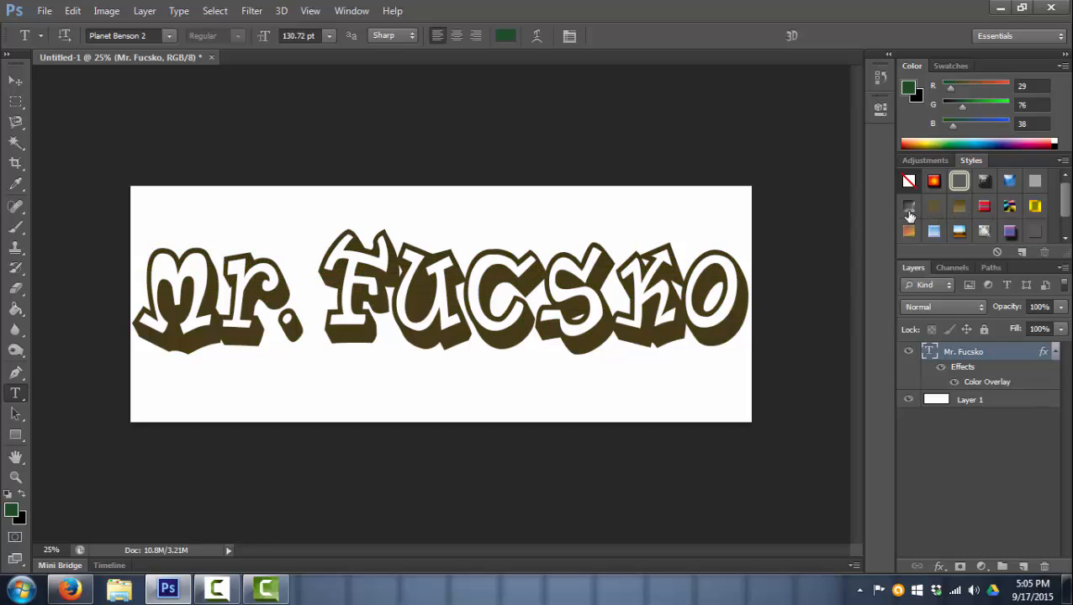
pyautogui.click(907, 208)
# - Try the third row of default style presets on the name text, from the rainbow pattern and blue-to-white bevel to the plain drop shadow
pyautogui.click(906, 233)
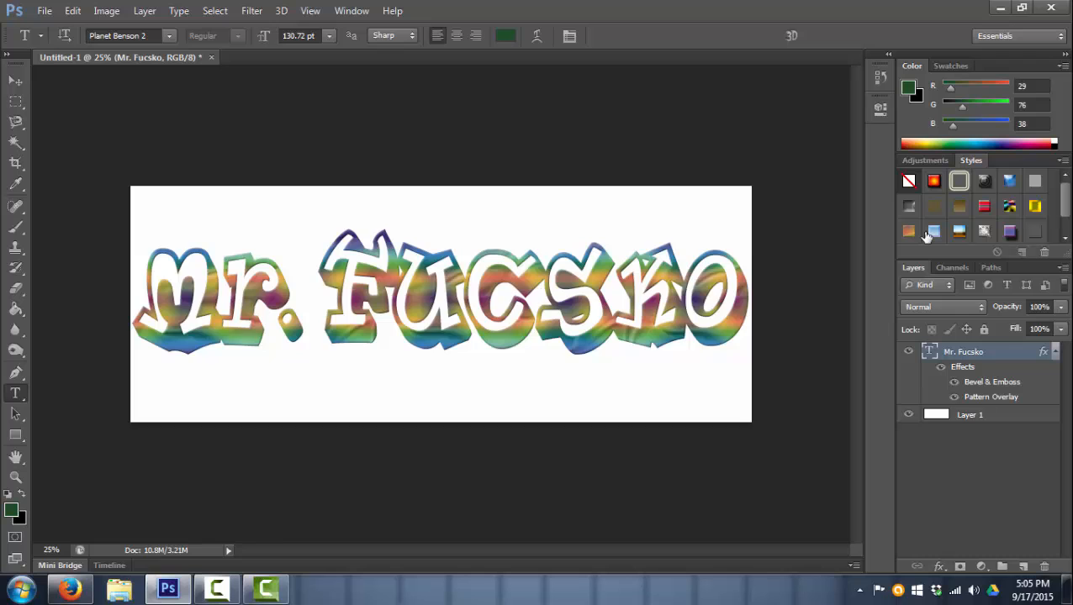
pyautogui.click(933, 231)
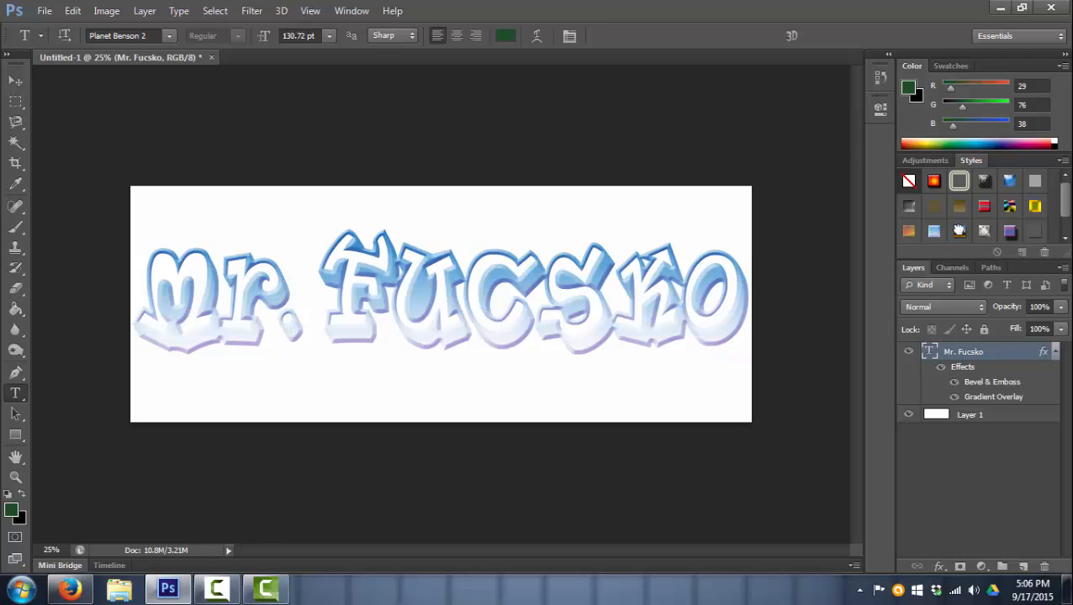
pyautogui.click(959, 232)
pyautogui.click(983, 232)
pyautogui.click(1009, 233)
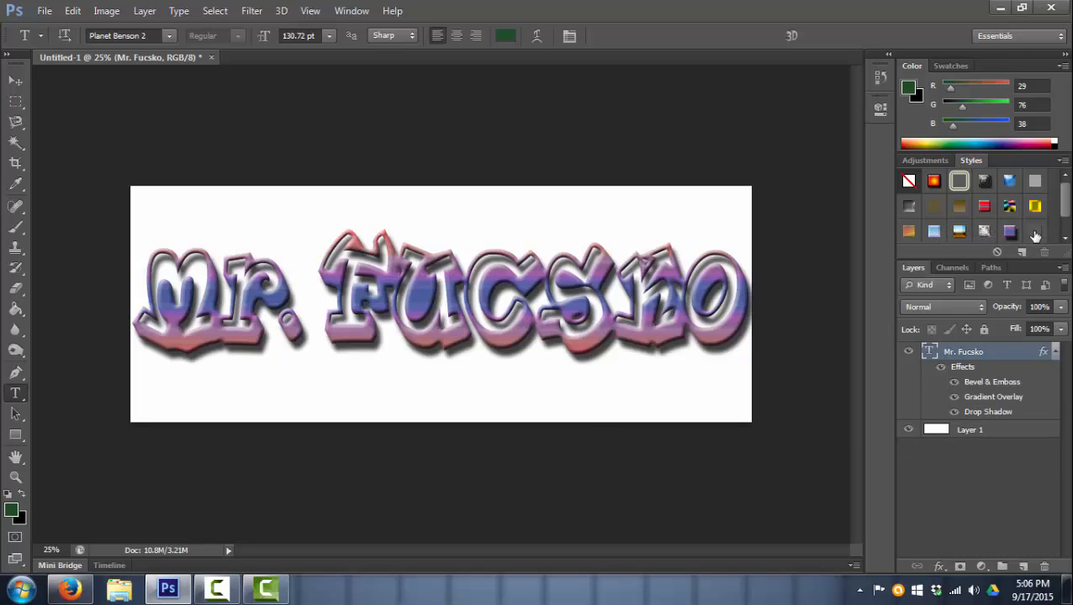
pyautogui.click(1034, 232)
pyautogui.scroll(-1, 1063, 203)
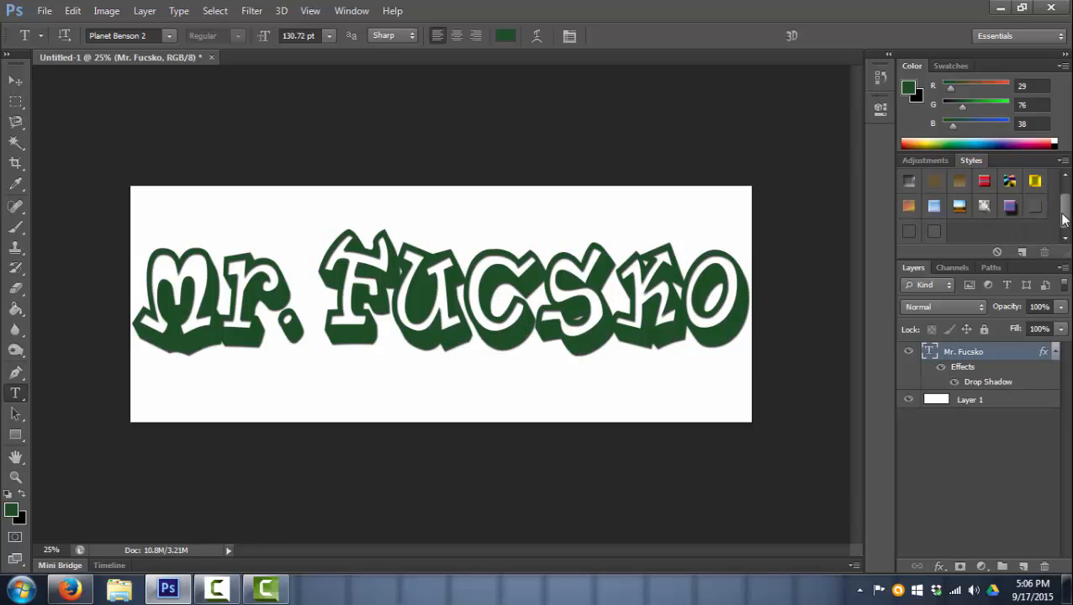
pyautogui.scroll(1, 1063, 233)
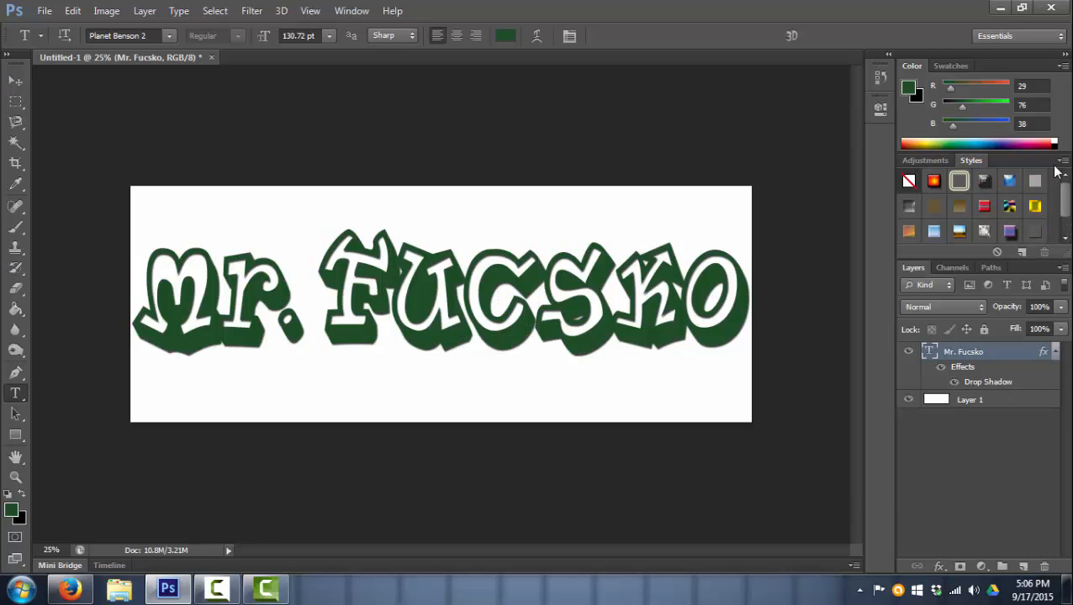
# - Replace the current style presets with the Text Effects 2 set
pyautogui.click(1061, 161)
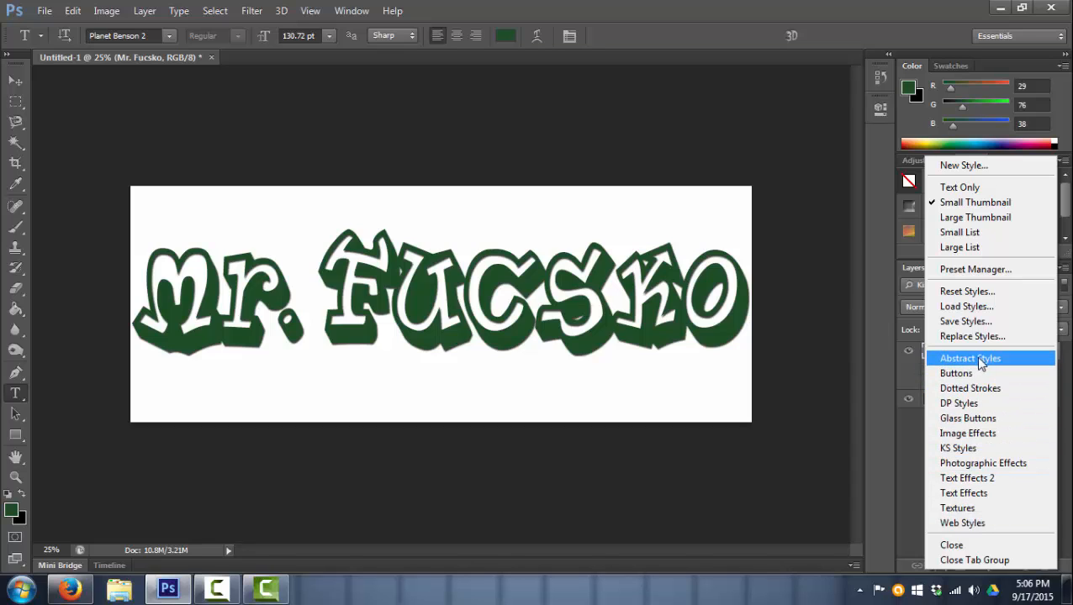
pyautogui.click(986, 476)
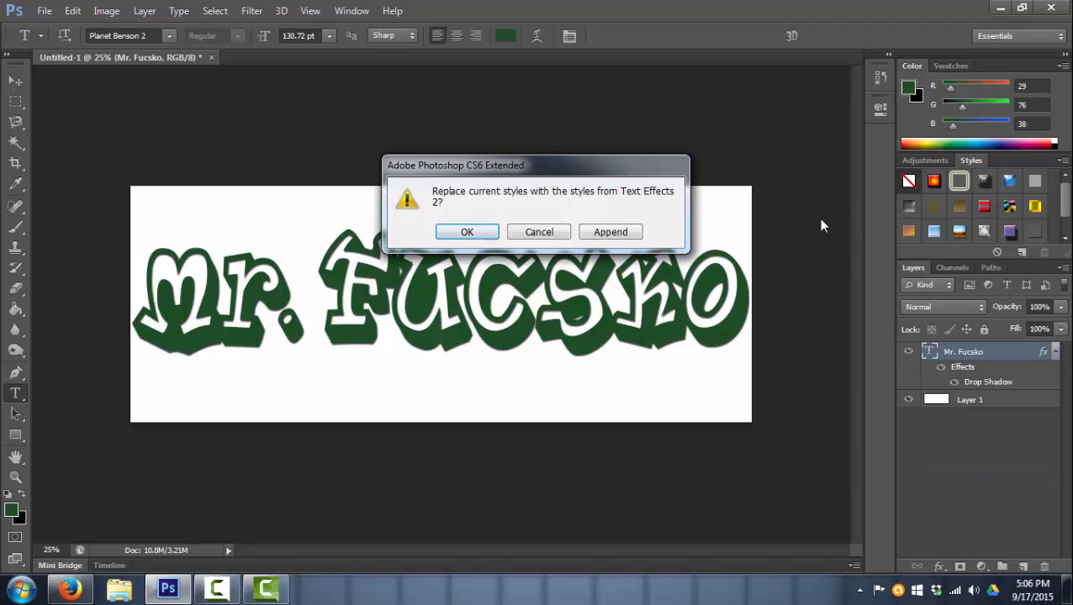
pyautogui.click(469, 233)
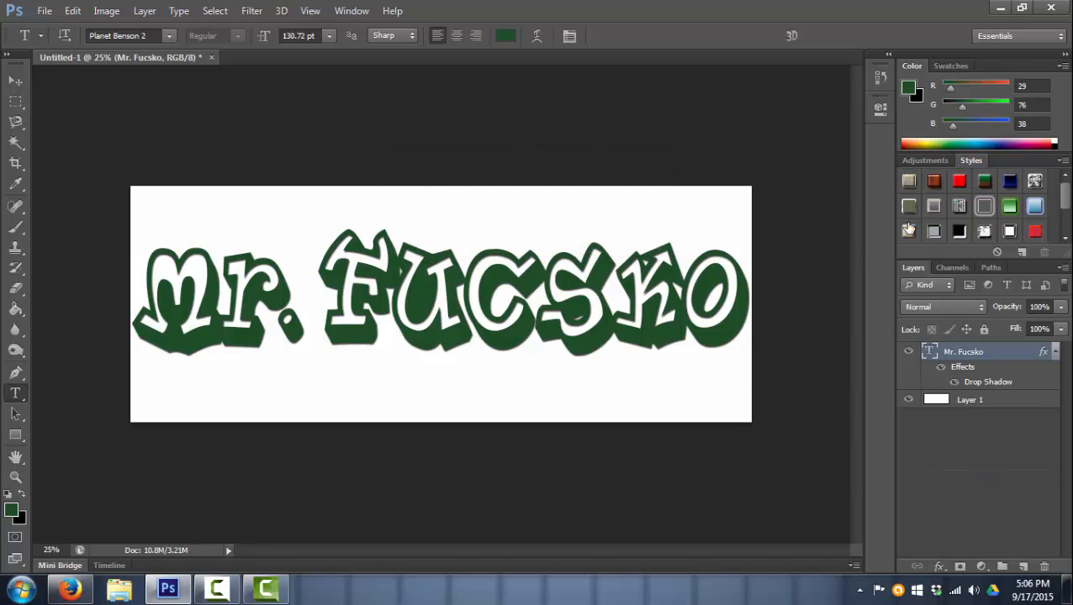
# - Try the first row of Text Effects 2 styles on the name text, including the brown texture, green-to-red gradient and Black Veins
pyautogui.click(908, 182)
pyautogui.click(933, 182)
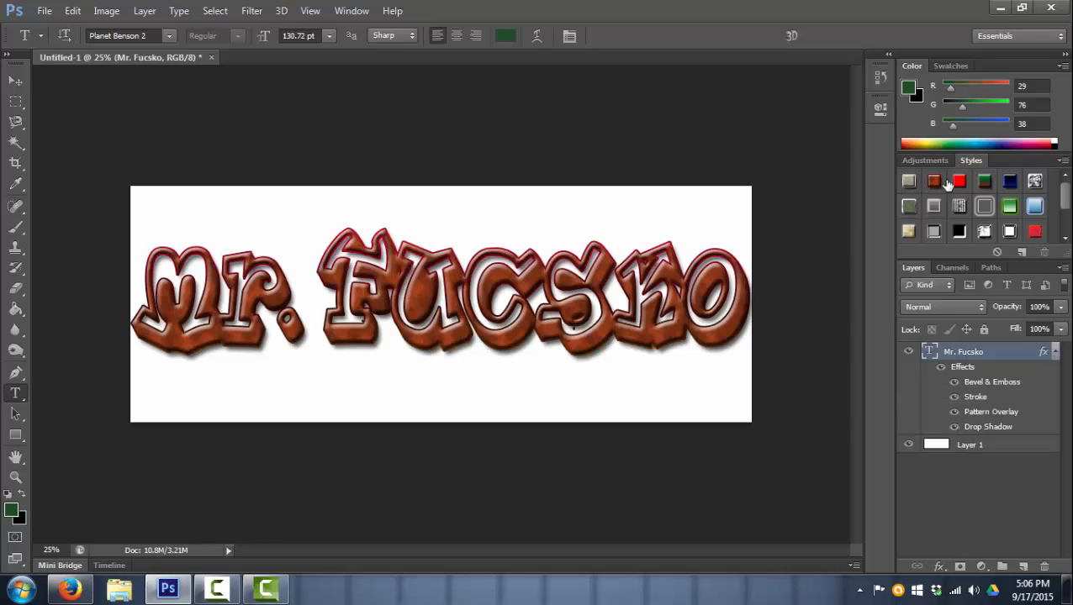
pyautogui.click(958, 182)
pyautogui.click(984, 182)
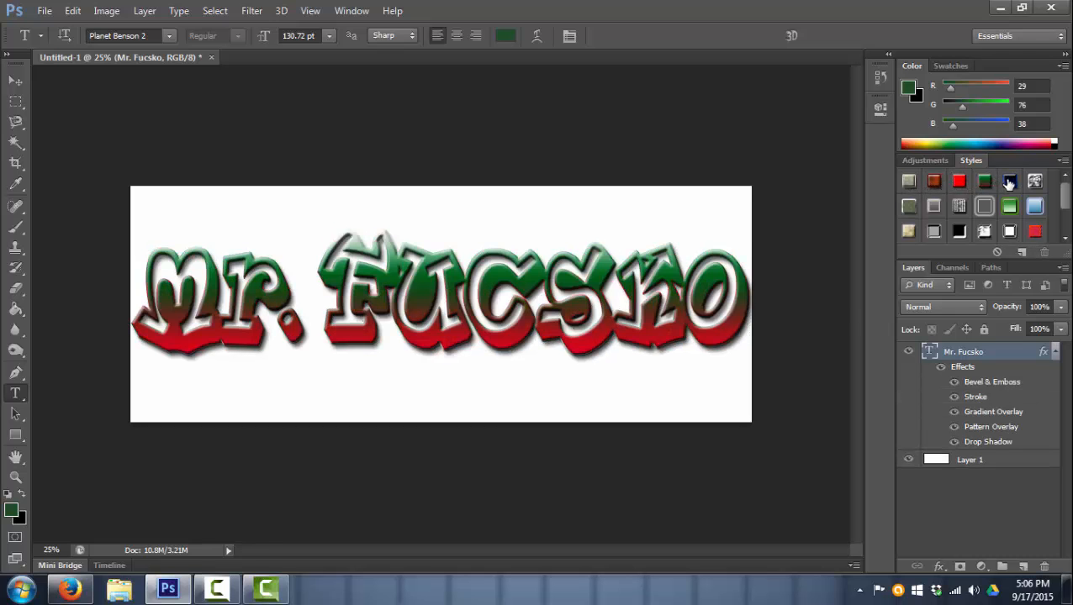
pyautogui.click(1008, 181)
pyautogui.click(1033, 181)
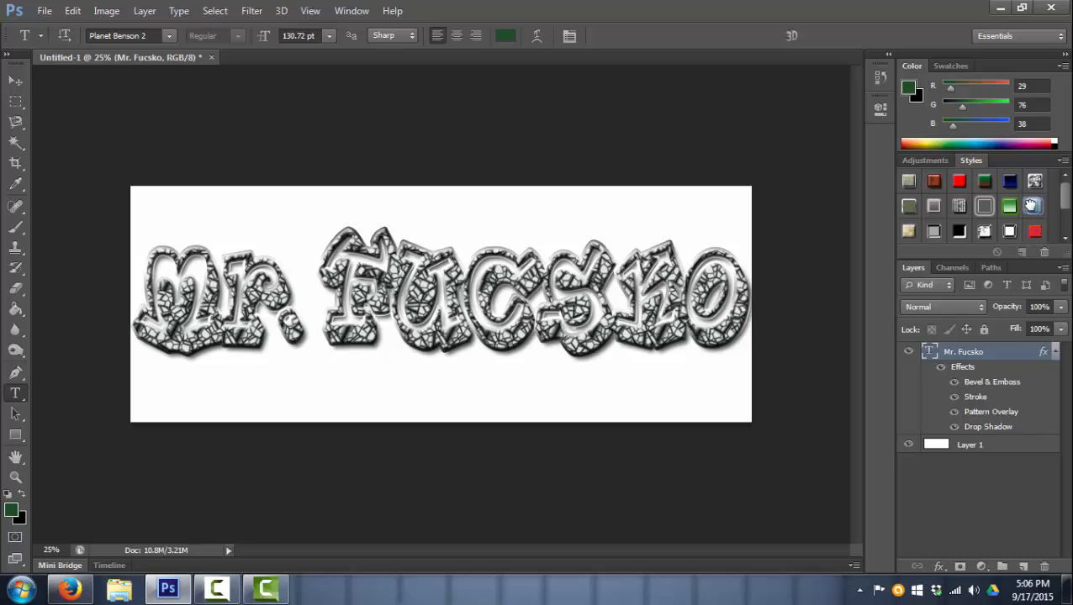
# - Try more Text Effects 2 styles on the name text, including the glossy green gradient, gray stripes, olive texture and gray overlay
pyautogui.click(1031, 206)
pyautogui.click(1008, 206)
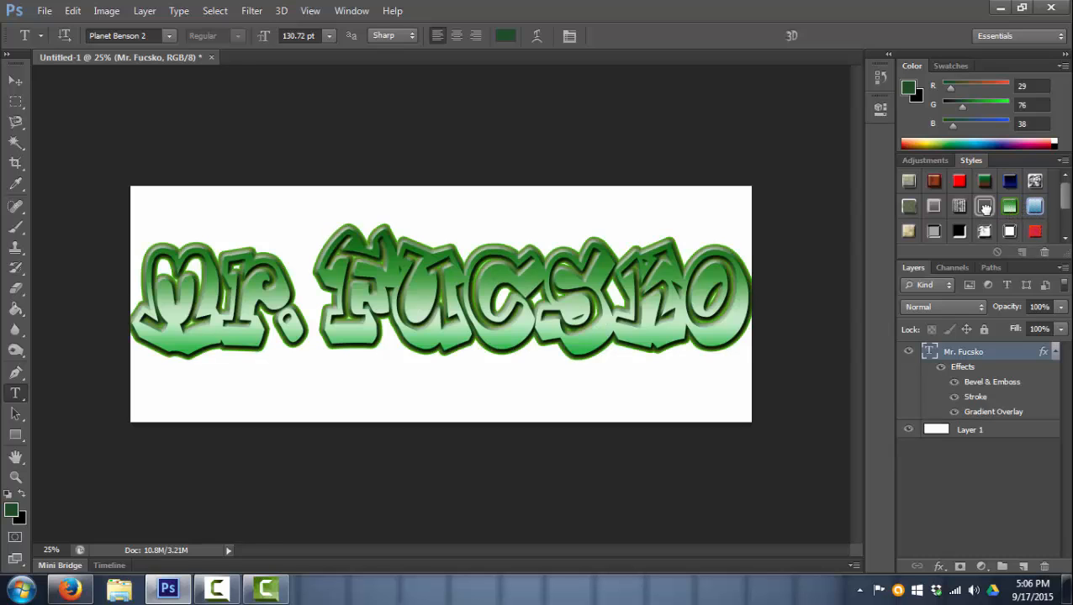
pyautogui.click(984, 206)
pyautogui.click(958, 207)
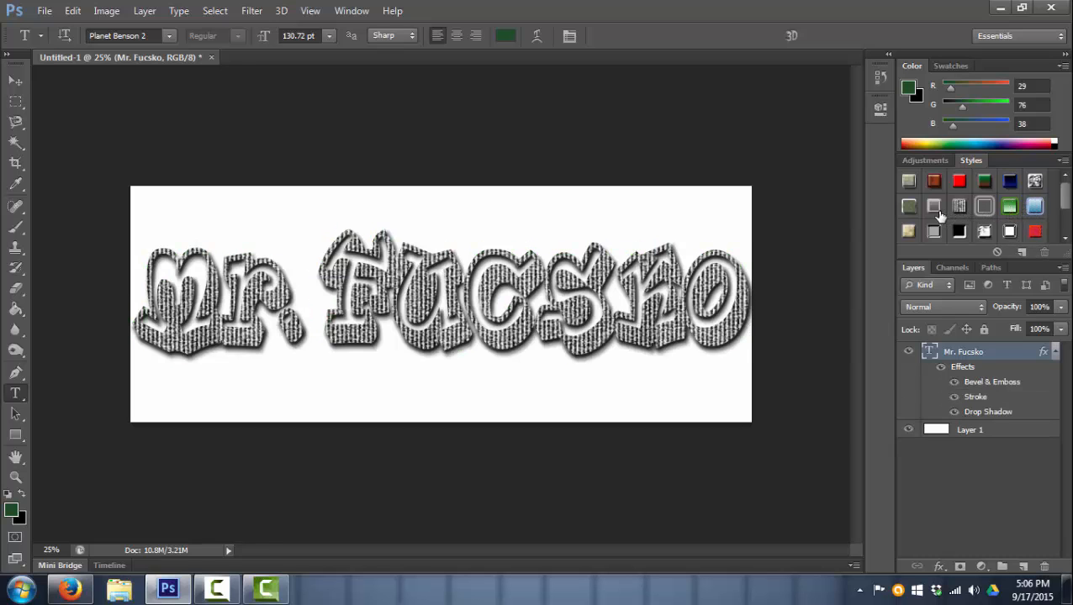
pyautogui.click(933, 206)
pyautogui.click(908, 206)
pyautogui.click(933, 232)
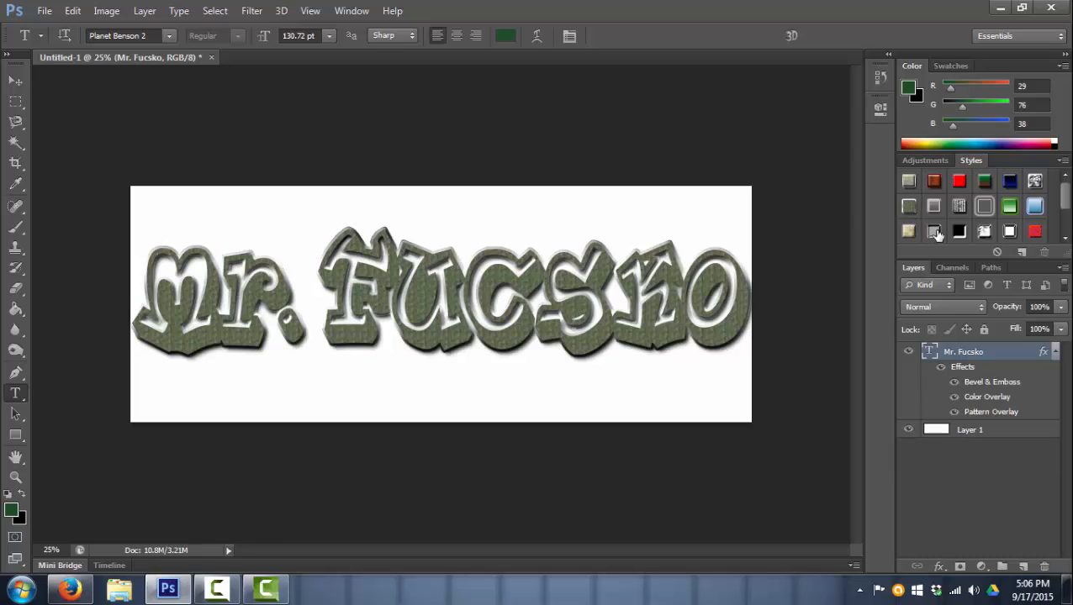
pyautogui.click(936, 234)
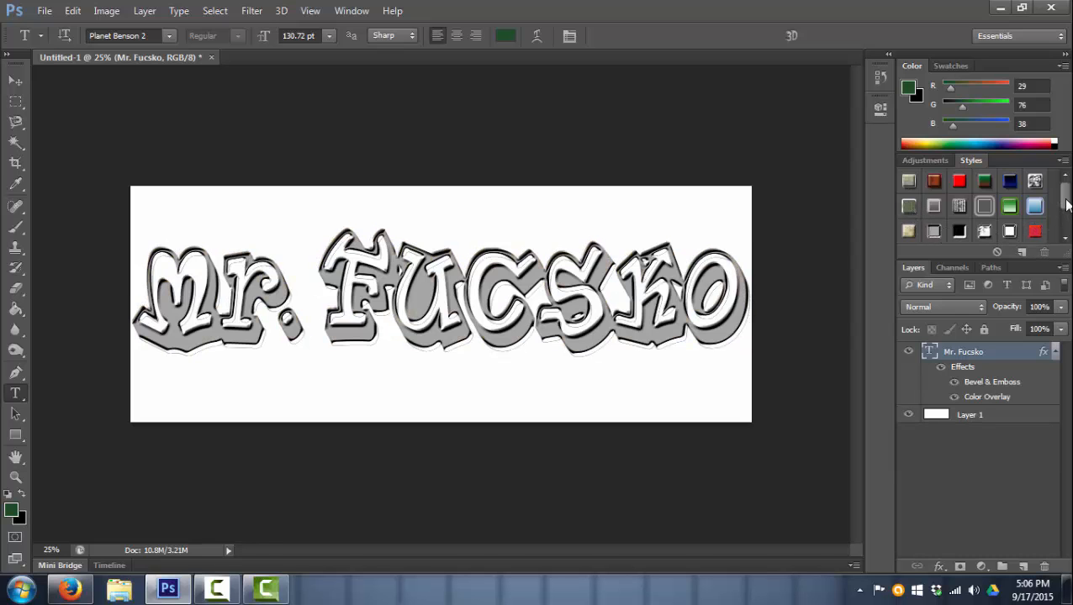
# - Try the brown-to-gold gradient and silver-outlined styles on the name text, then apply Black Veins
pyautogui.moveTo(1066, 202); pyautogui.dragTo(1068, 238)
pyautogui.click(935, 232)
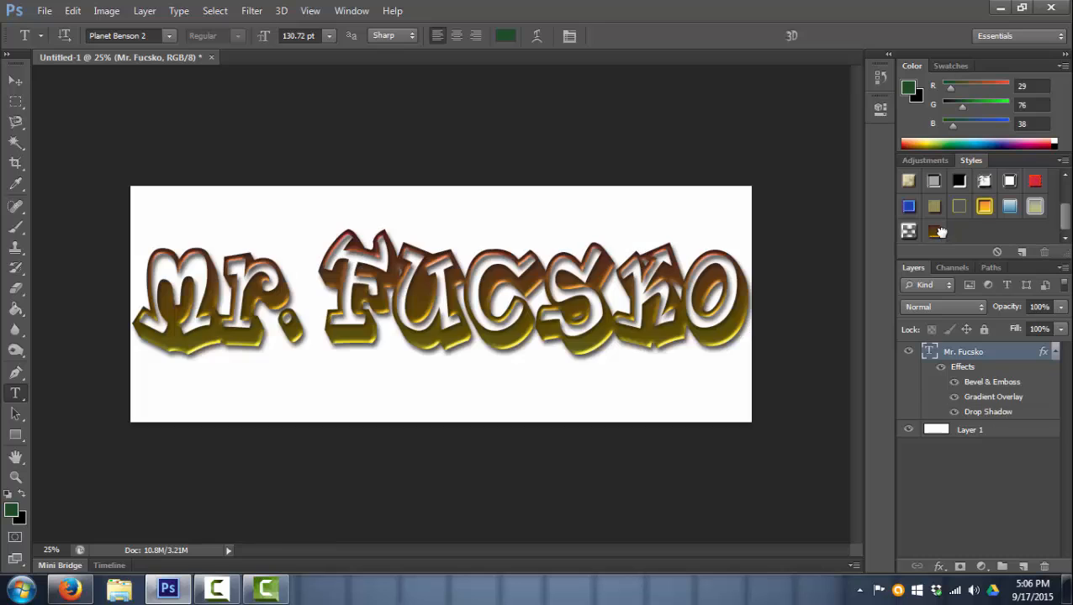
pyautogui.scroll(2, 967, 218)
pyautogui.click(980, 210)
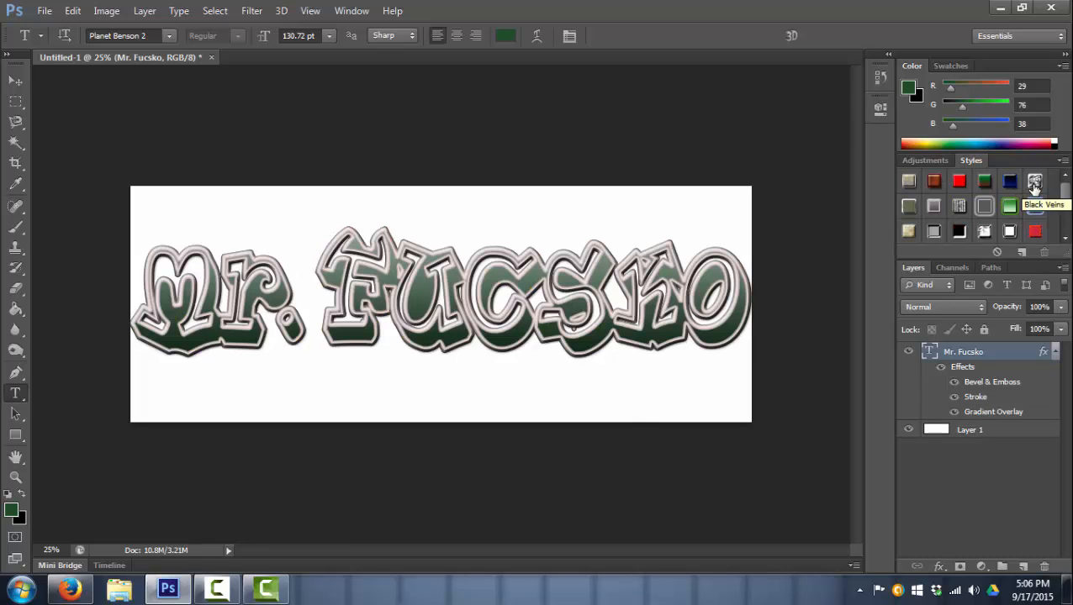
pyautogui.click(1034, 183)
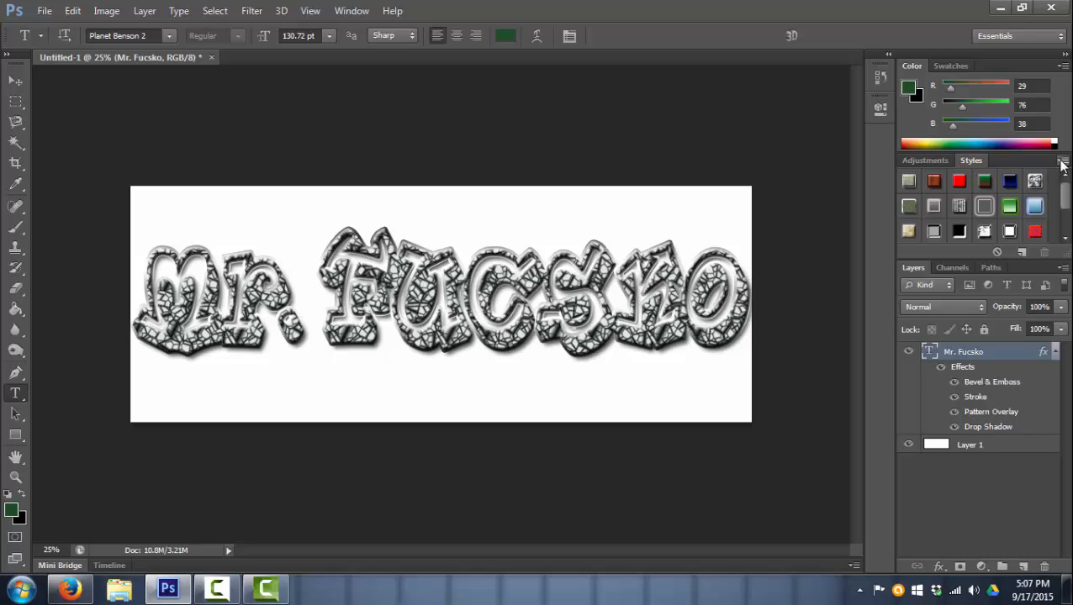
# - Replace the presets with the Text Effects set, try the black outlined style, and give the name text the green-to-yellow gradient style with red stroke
pyautogui.click(1062, 161)
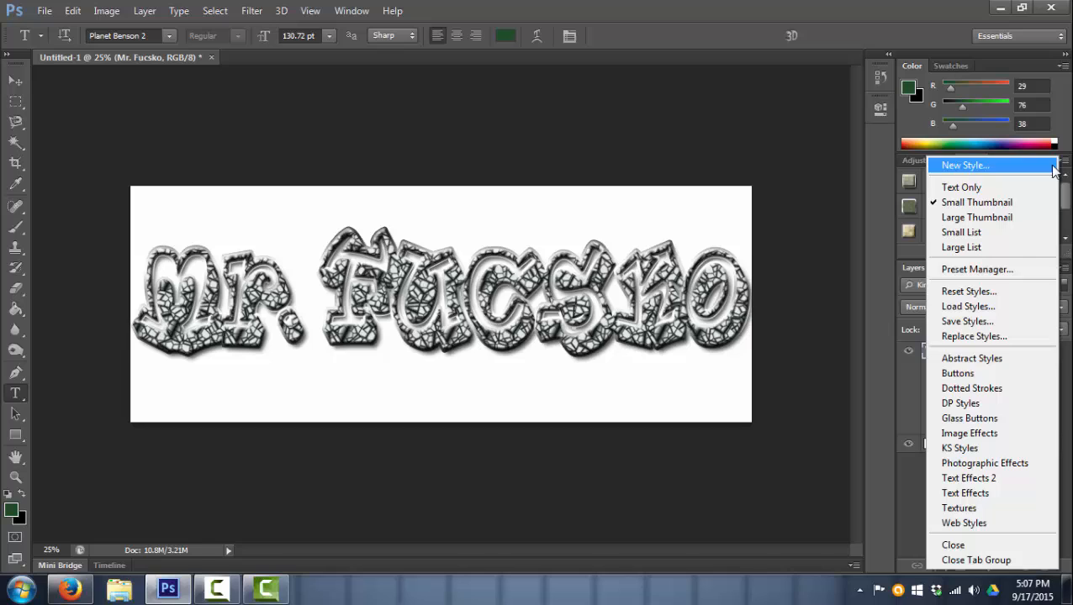
pyautogui.click(1017, 493)
pyautogui.click(468, 232)
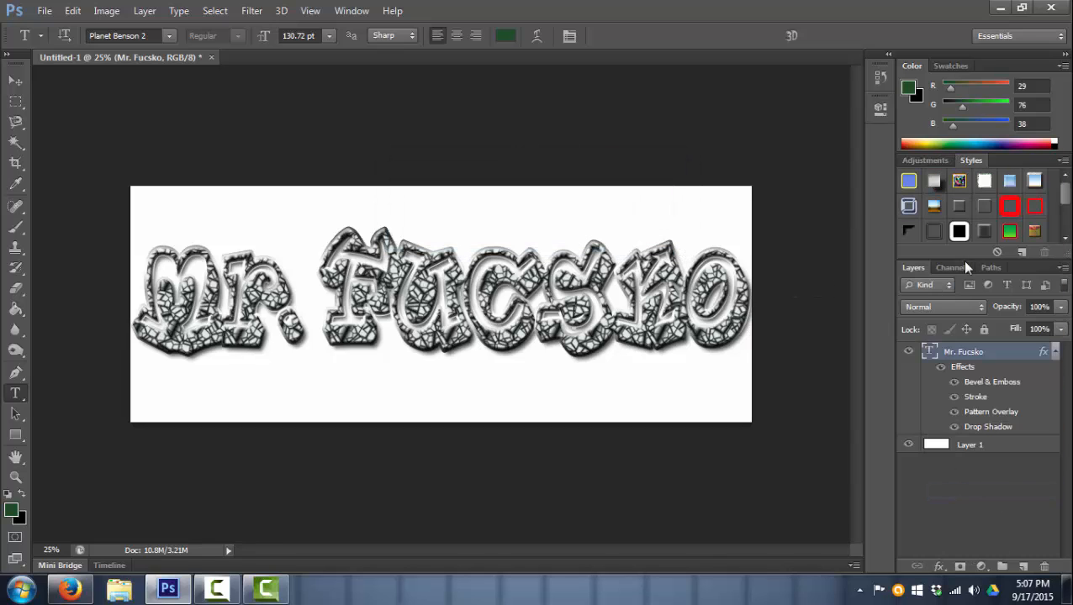
pyautogui.click(958, 232)
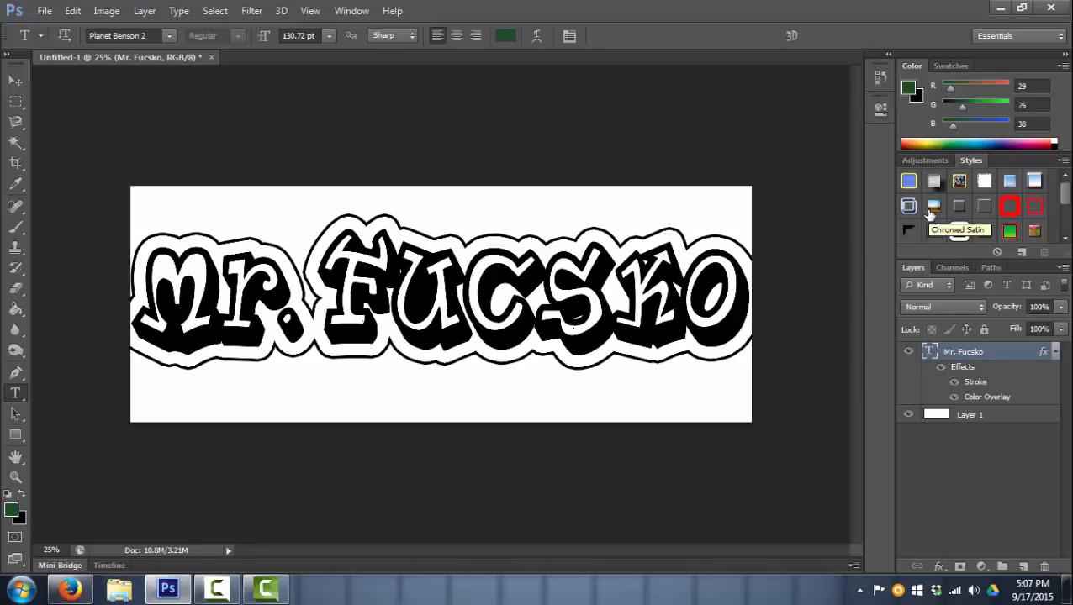
pyautogui.click(1007, 232)
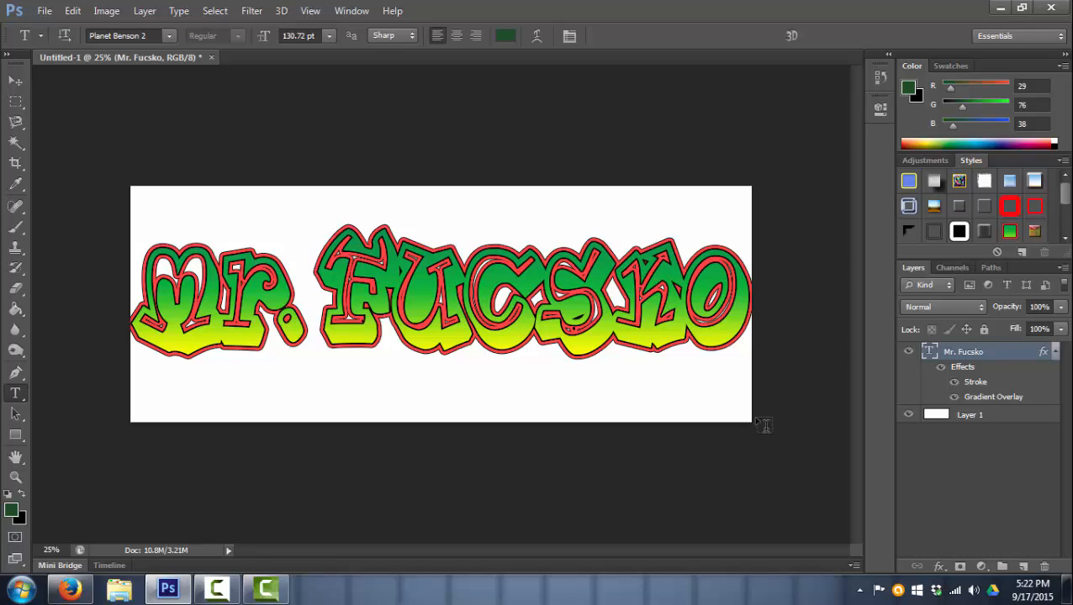
# - Try sunburst, sky and pinwheel gradient styles on Layer 1, ending with the stroke-only style that sets its fill to 0%
pyautogui.click(981, 421)
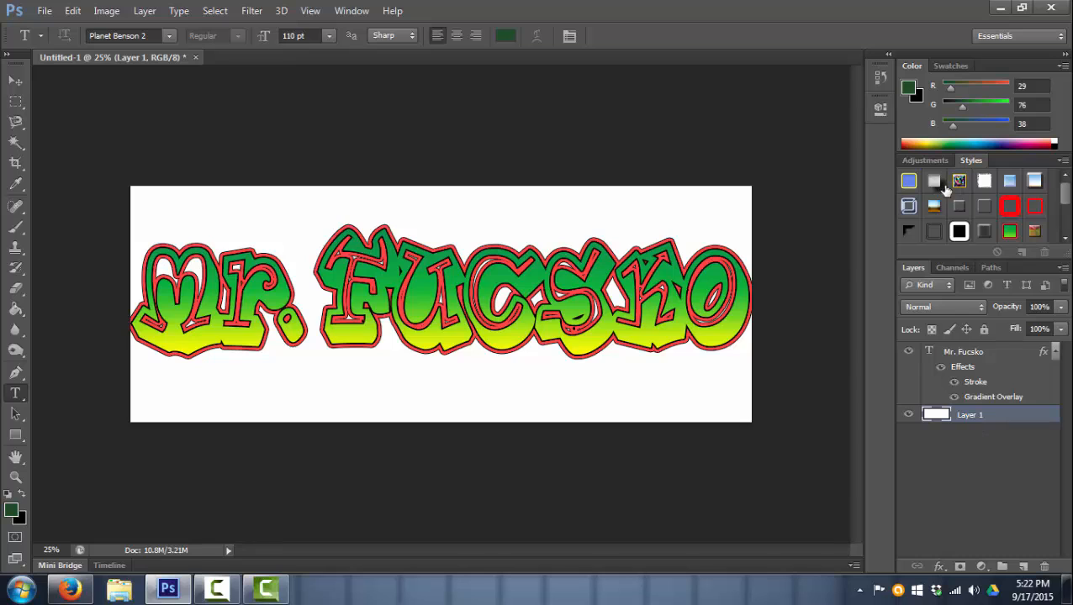
pyautogui.click(911, 185)
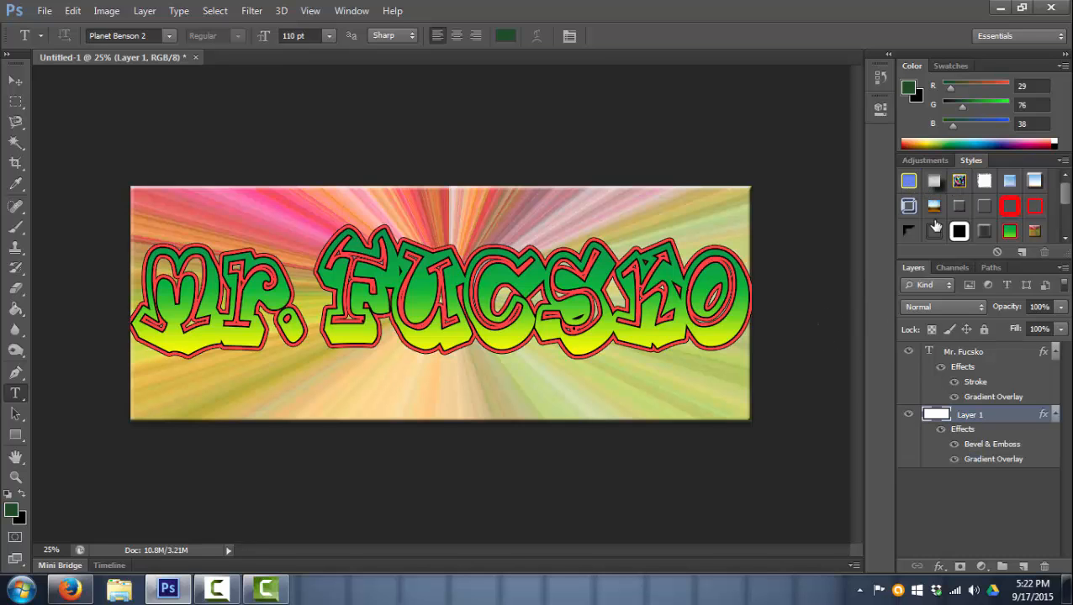
pyautogui.click(1010, 182)
pyautogui.click(1034, 181)
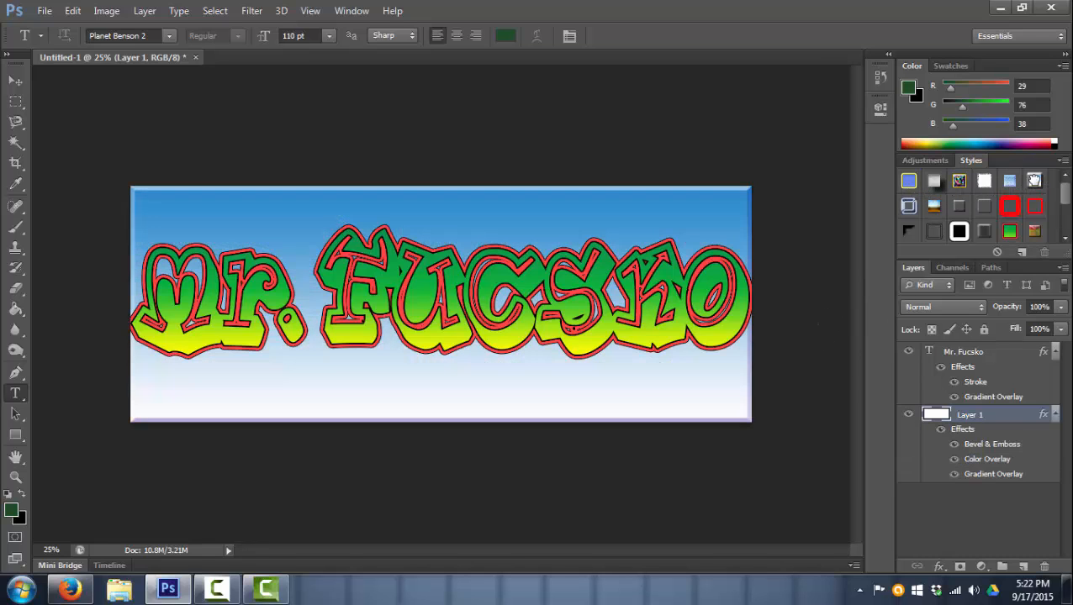
pyautogui.moveTo(1065, 199); pyautogui.dragTo(1065, 223)
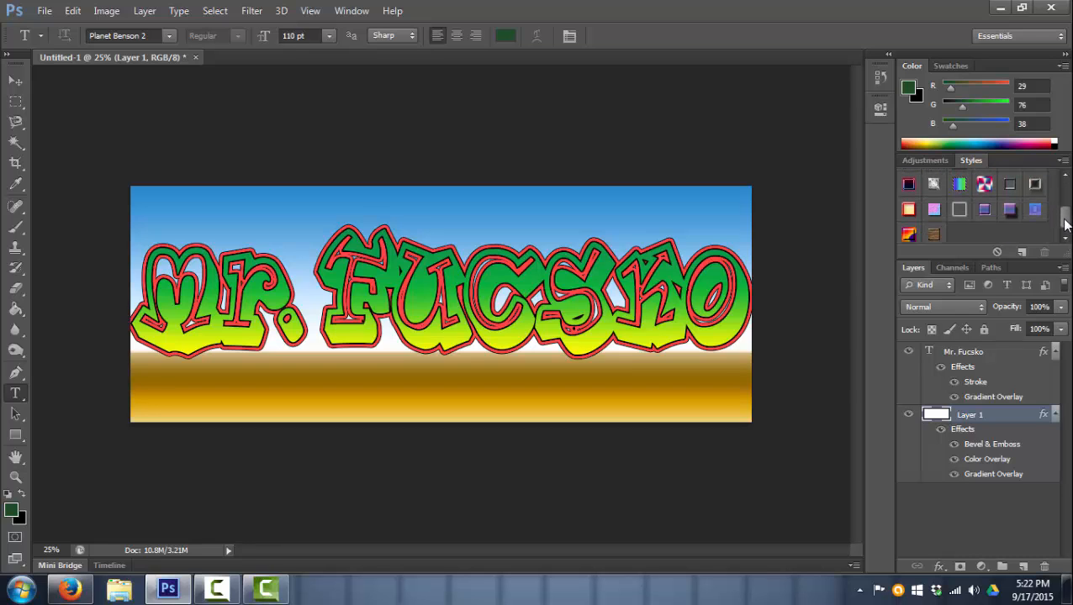
pyautogui.click(989, 186)
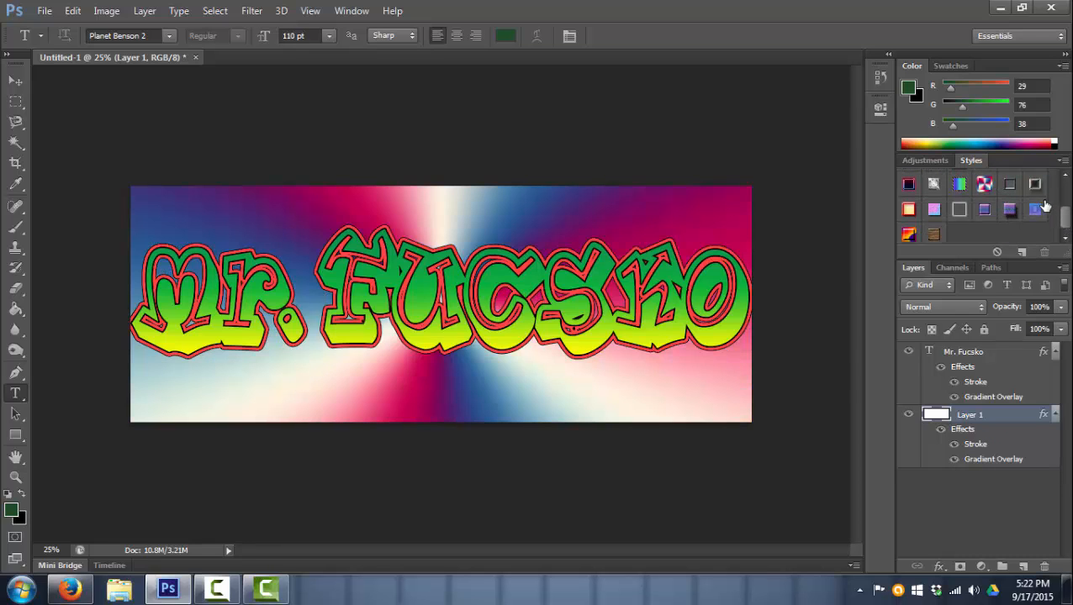
pyautogui.moveTo(1065, 223); pyautogui.dragTo(1065, 197)
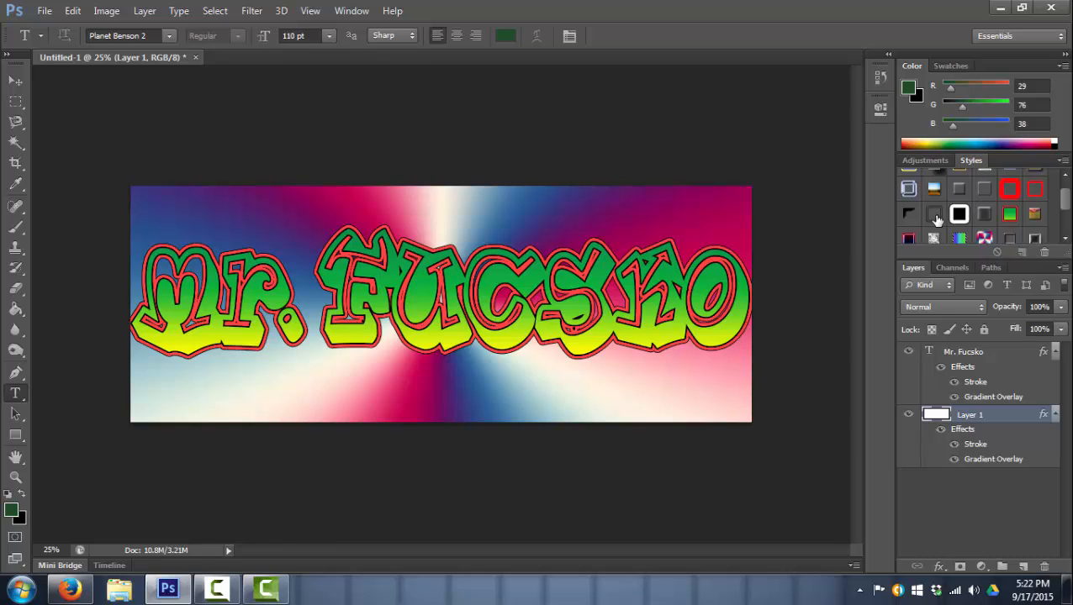
pyautogui.click(934, 215)
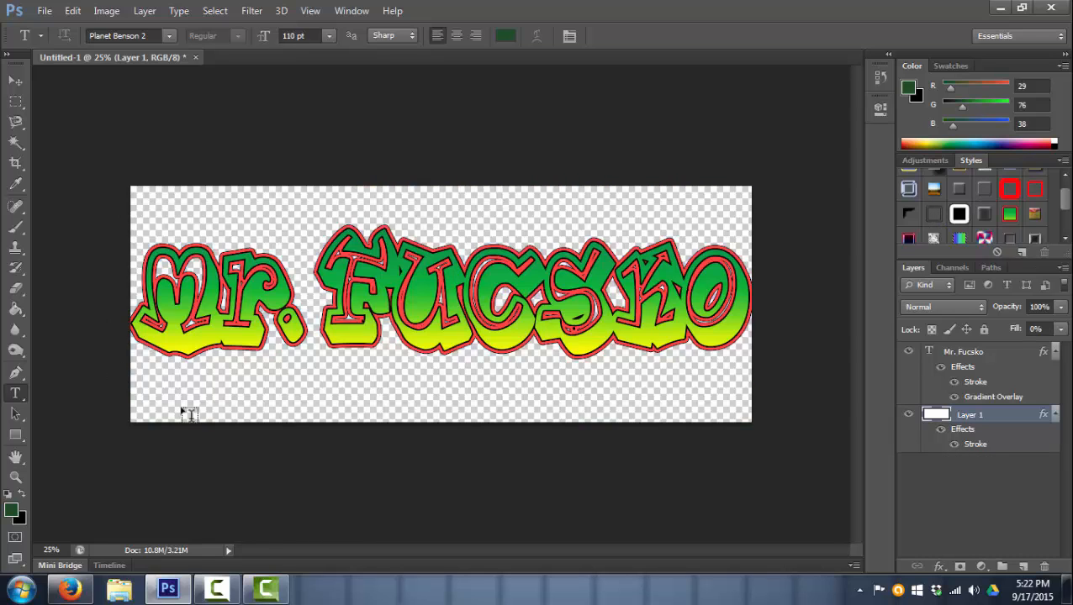